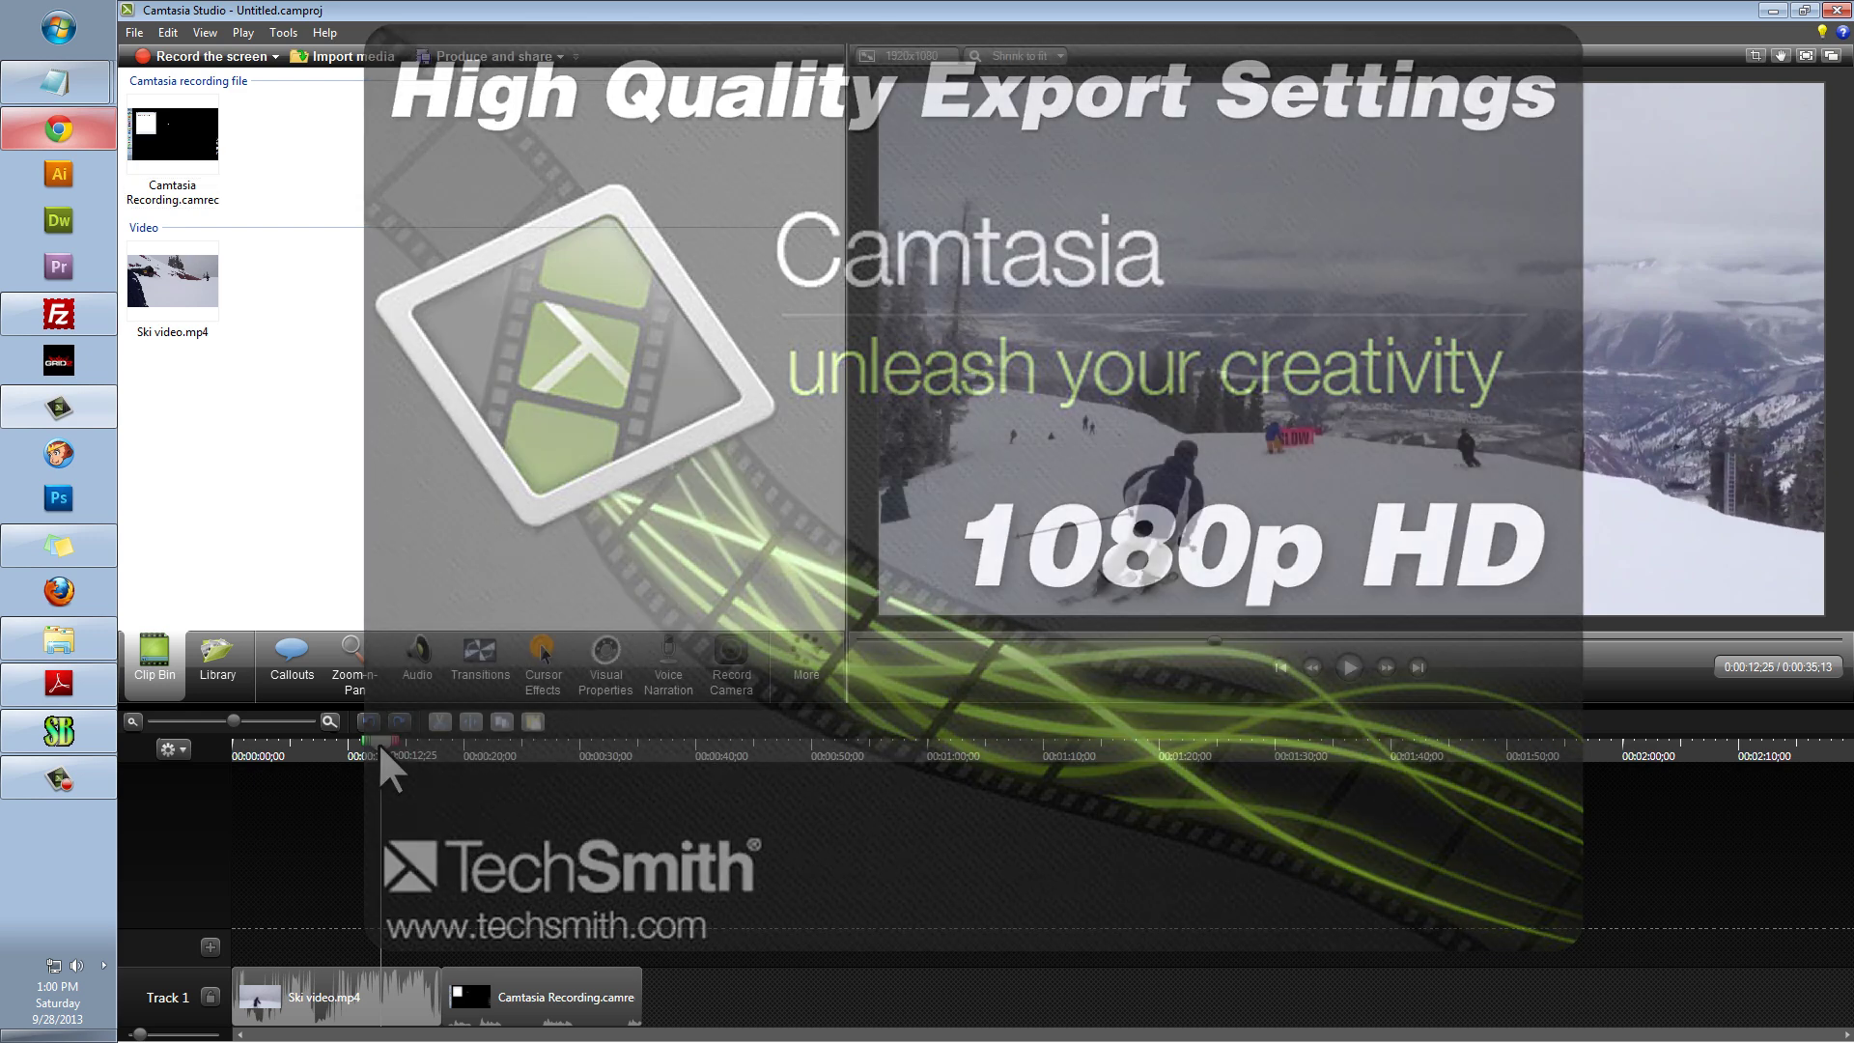
- Scrub the timeline playhead from about 0:12 to 0:14 to preview the skier going downhill
left_click_drag(379, 742, 421, 733)
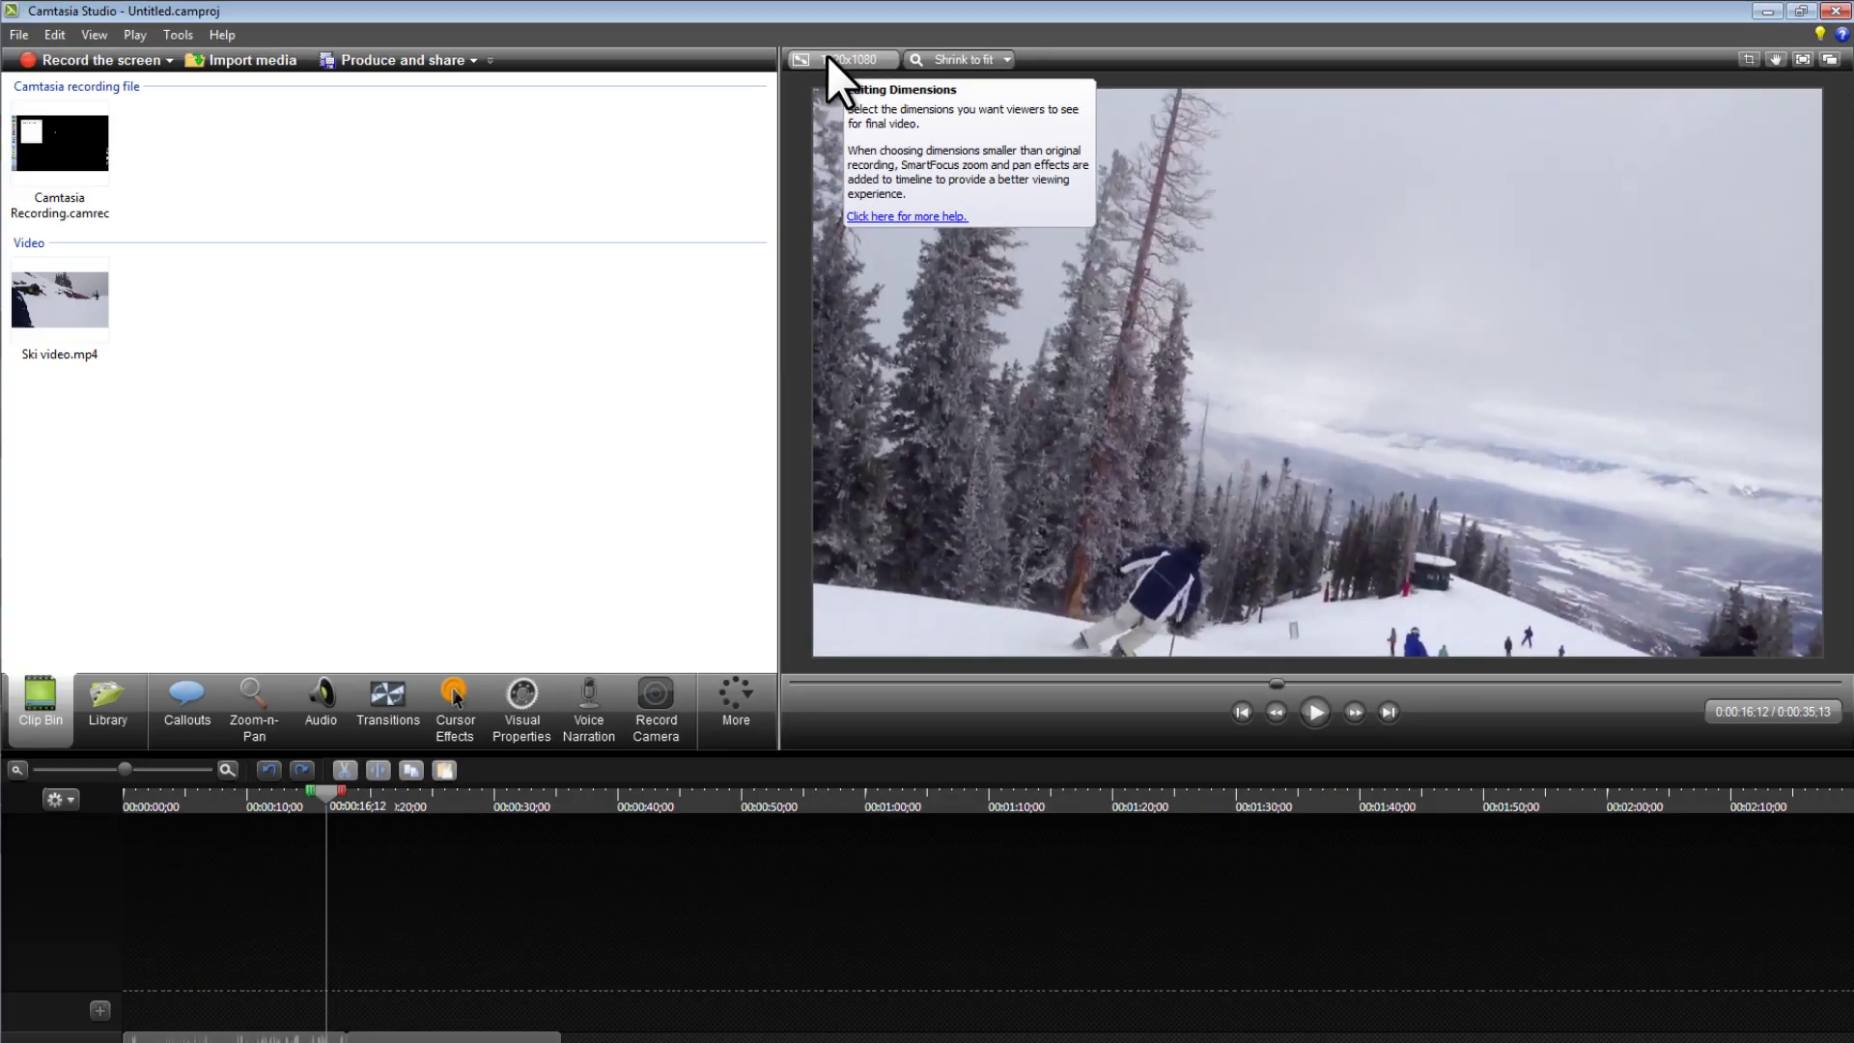
- Set editing dimensions to the 1920 x 1080 preset with Keep aspect ratio unchecked
left_click(223, 88)
left_click_drag(867, 435, 763, 265)
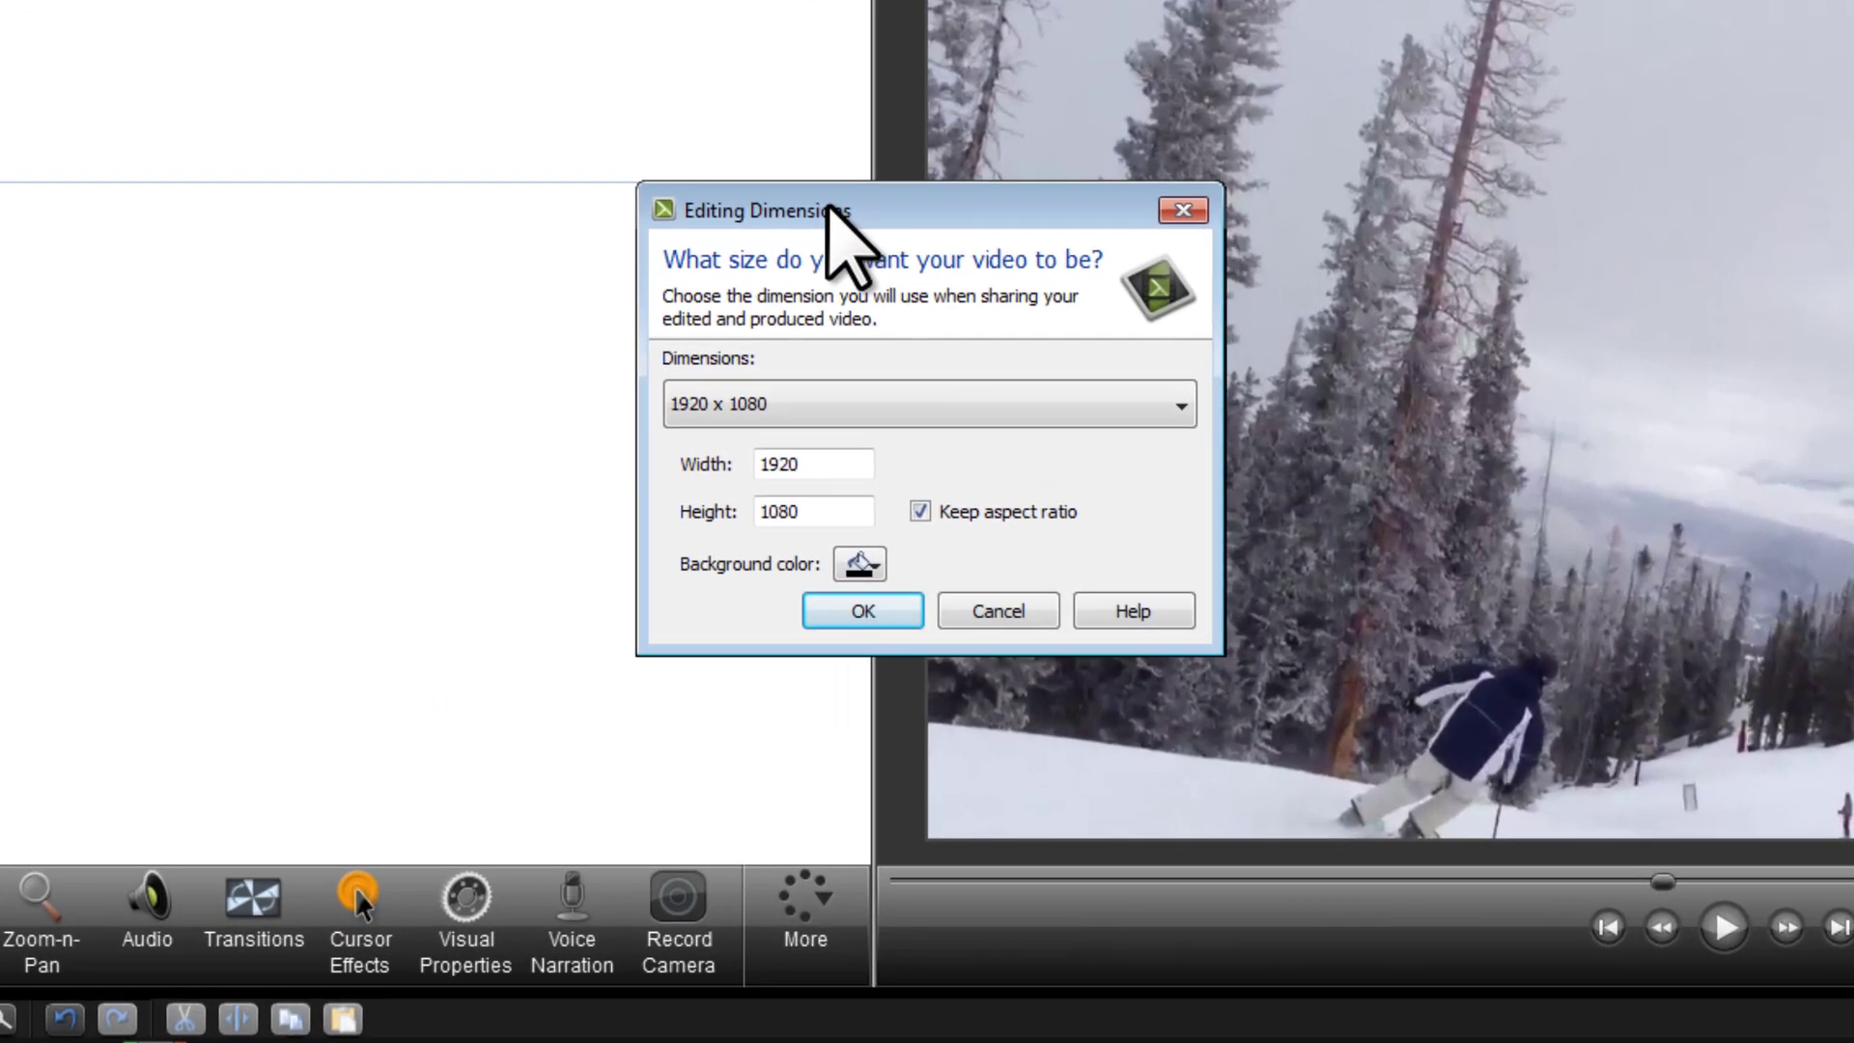
left_click_drag(829, 207, 826, 210)
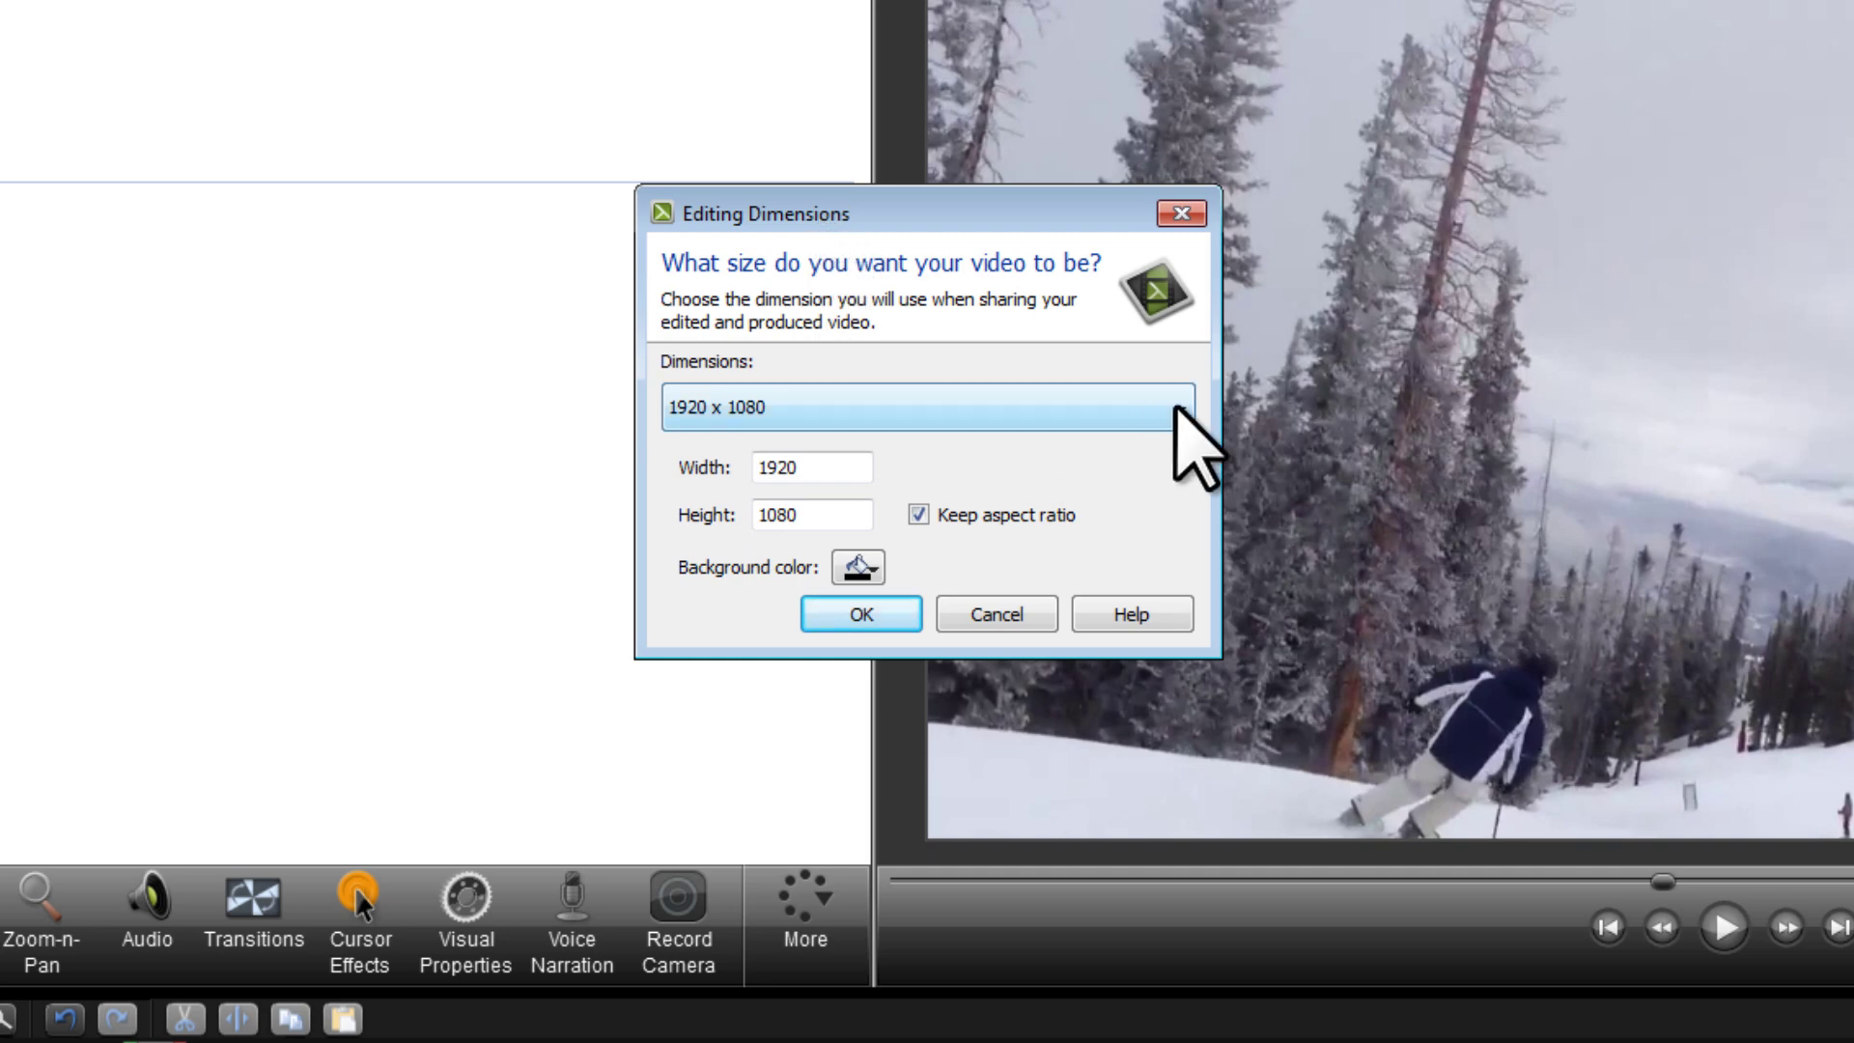
left_click(1175, 409)
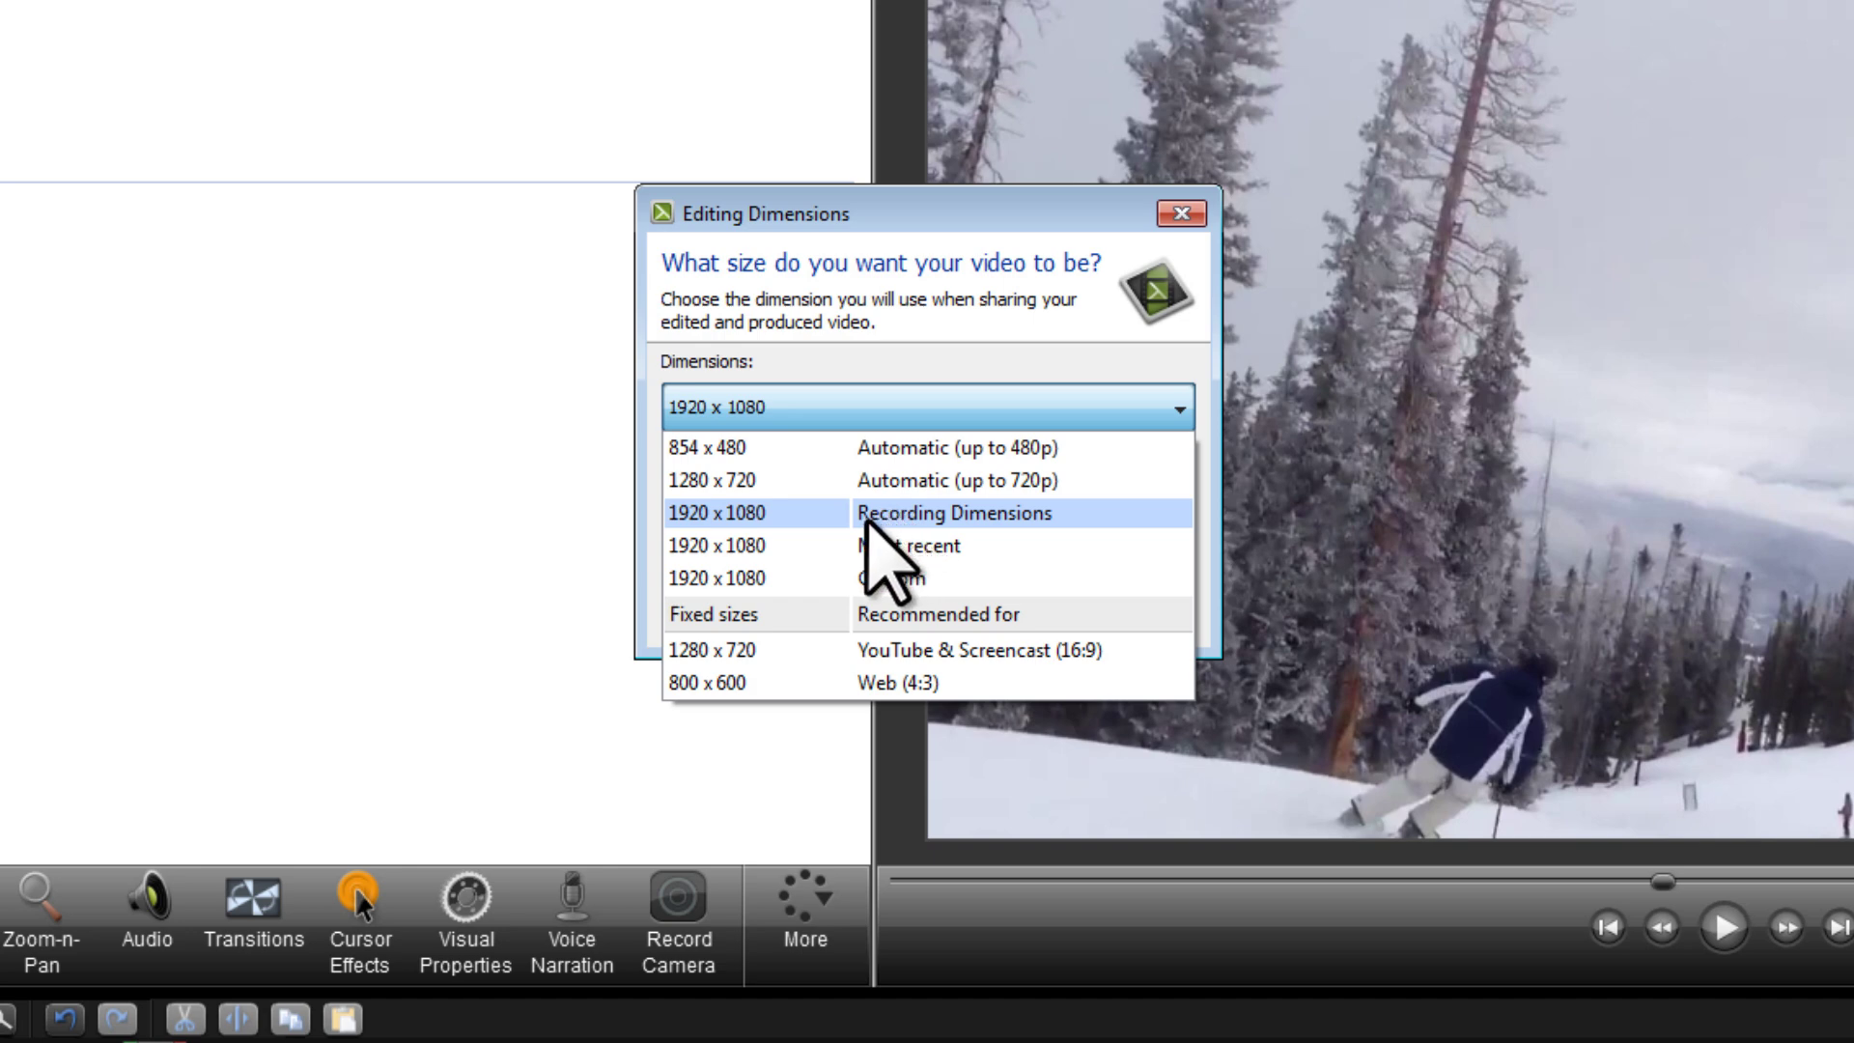
left_click(885, 514)
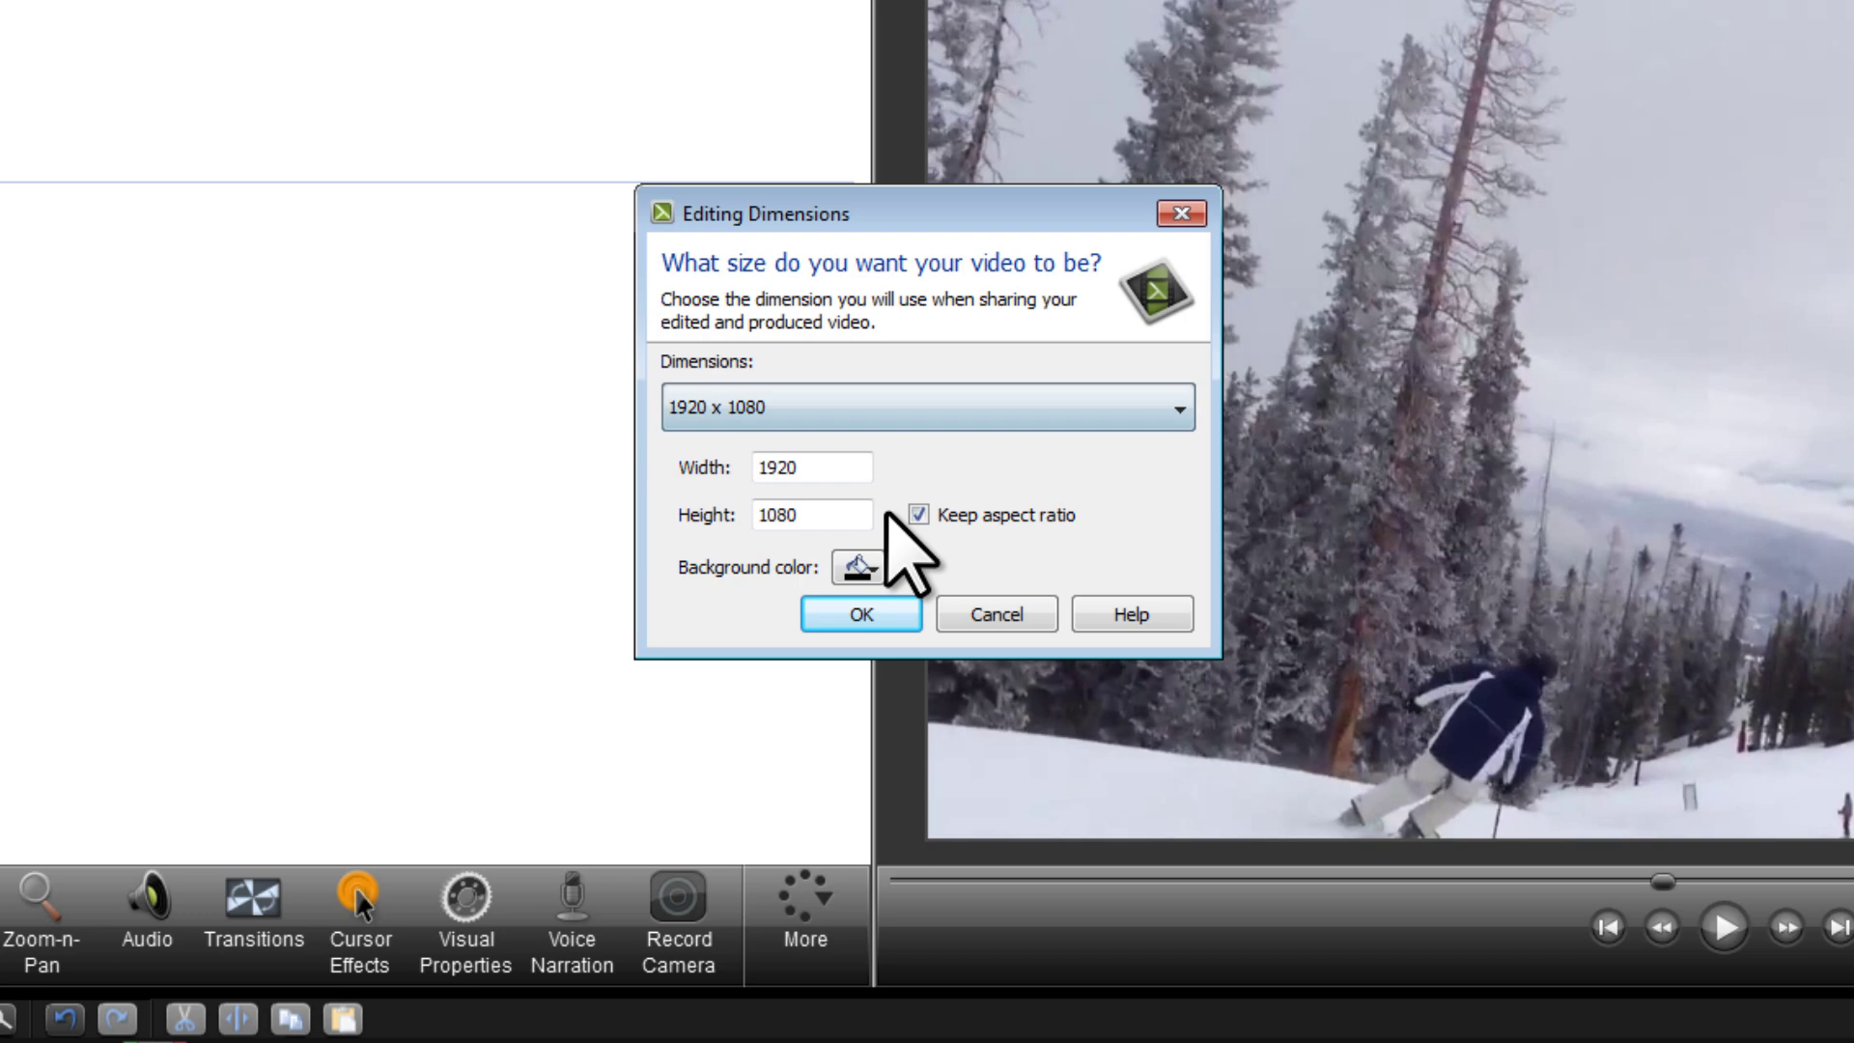
left_click_drag(827, 464, 662, 496)
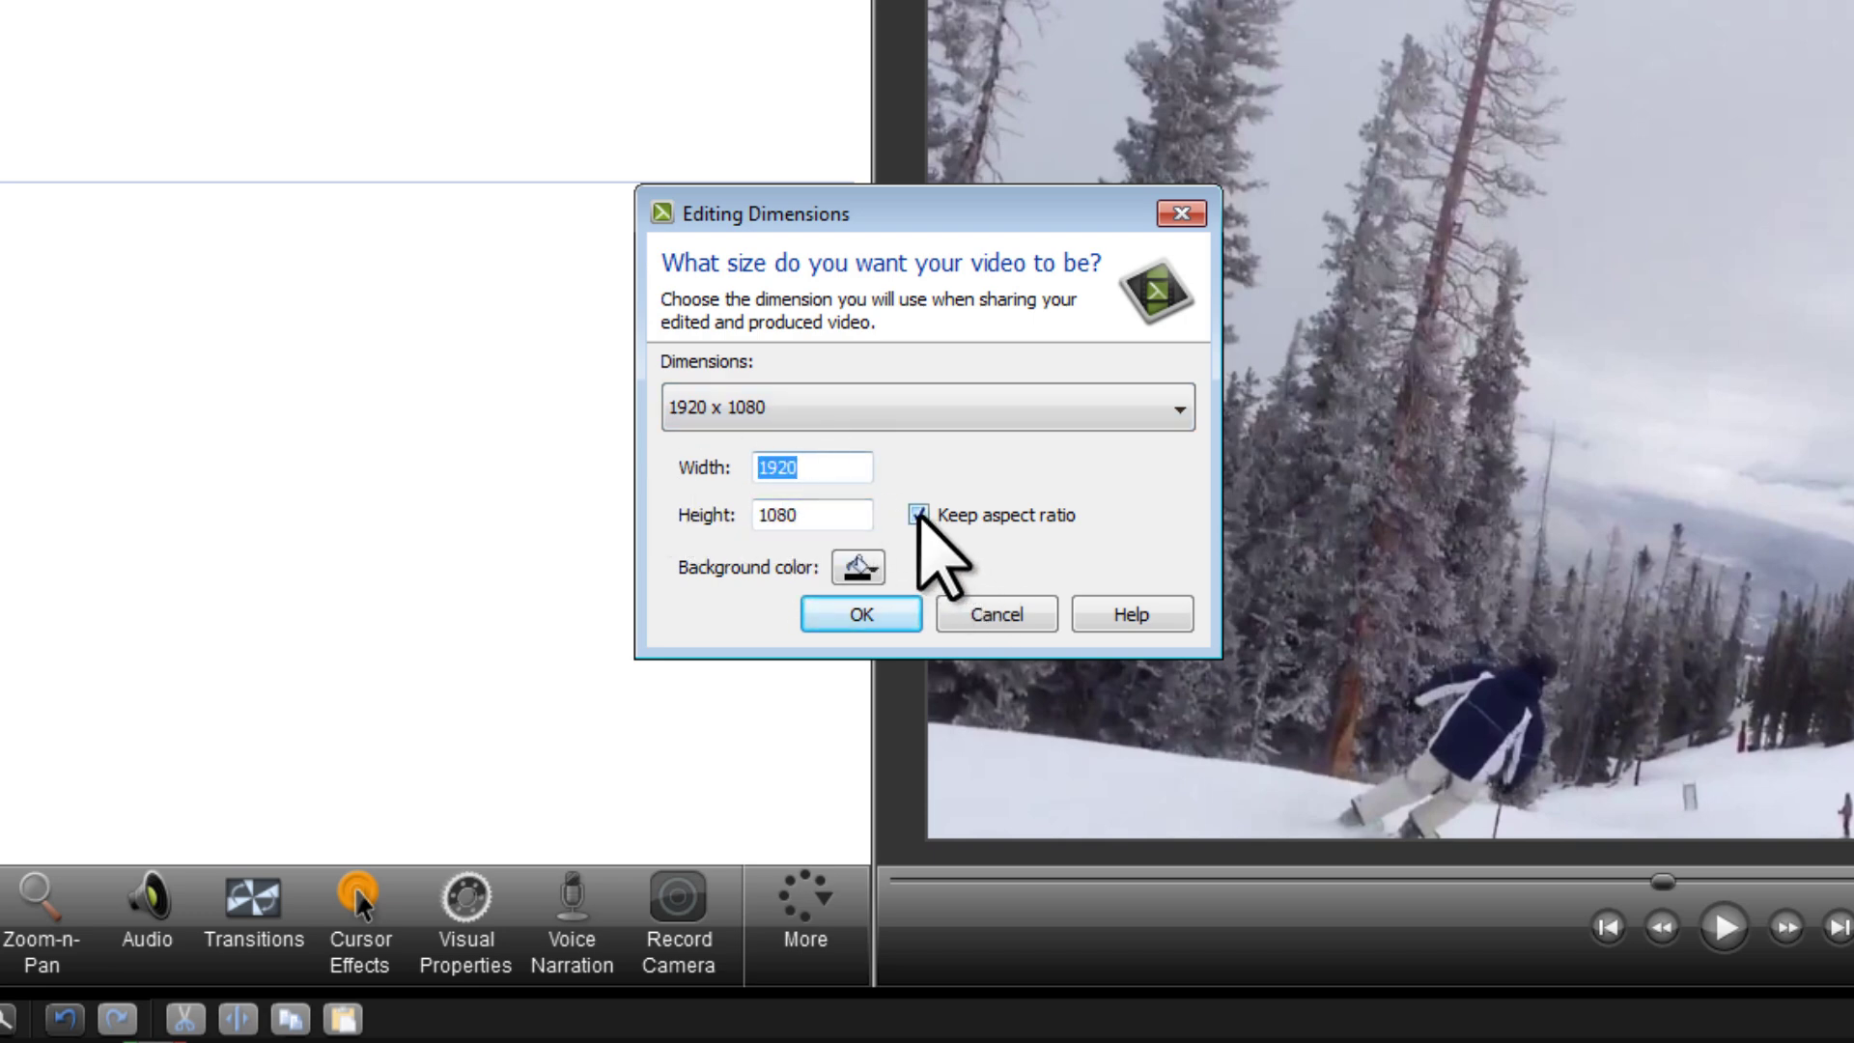
left_click(918, 515)
left_click_drag(815, 466, 646, 458)
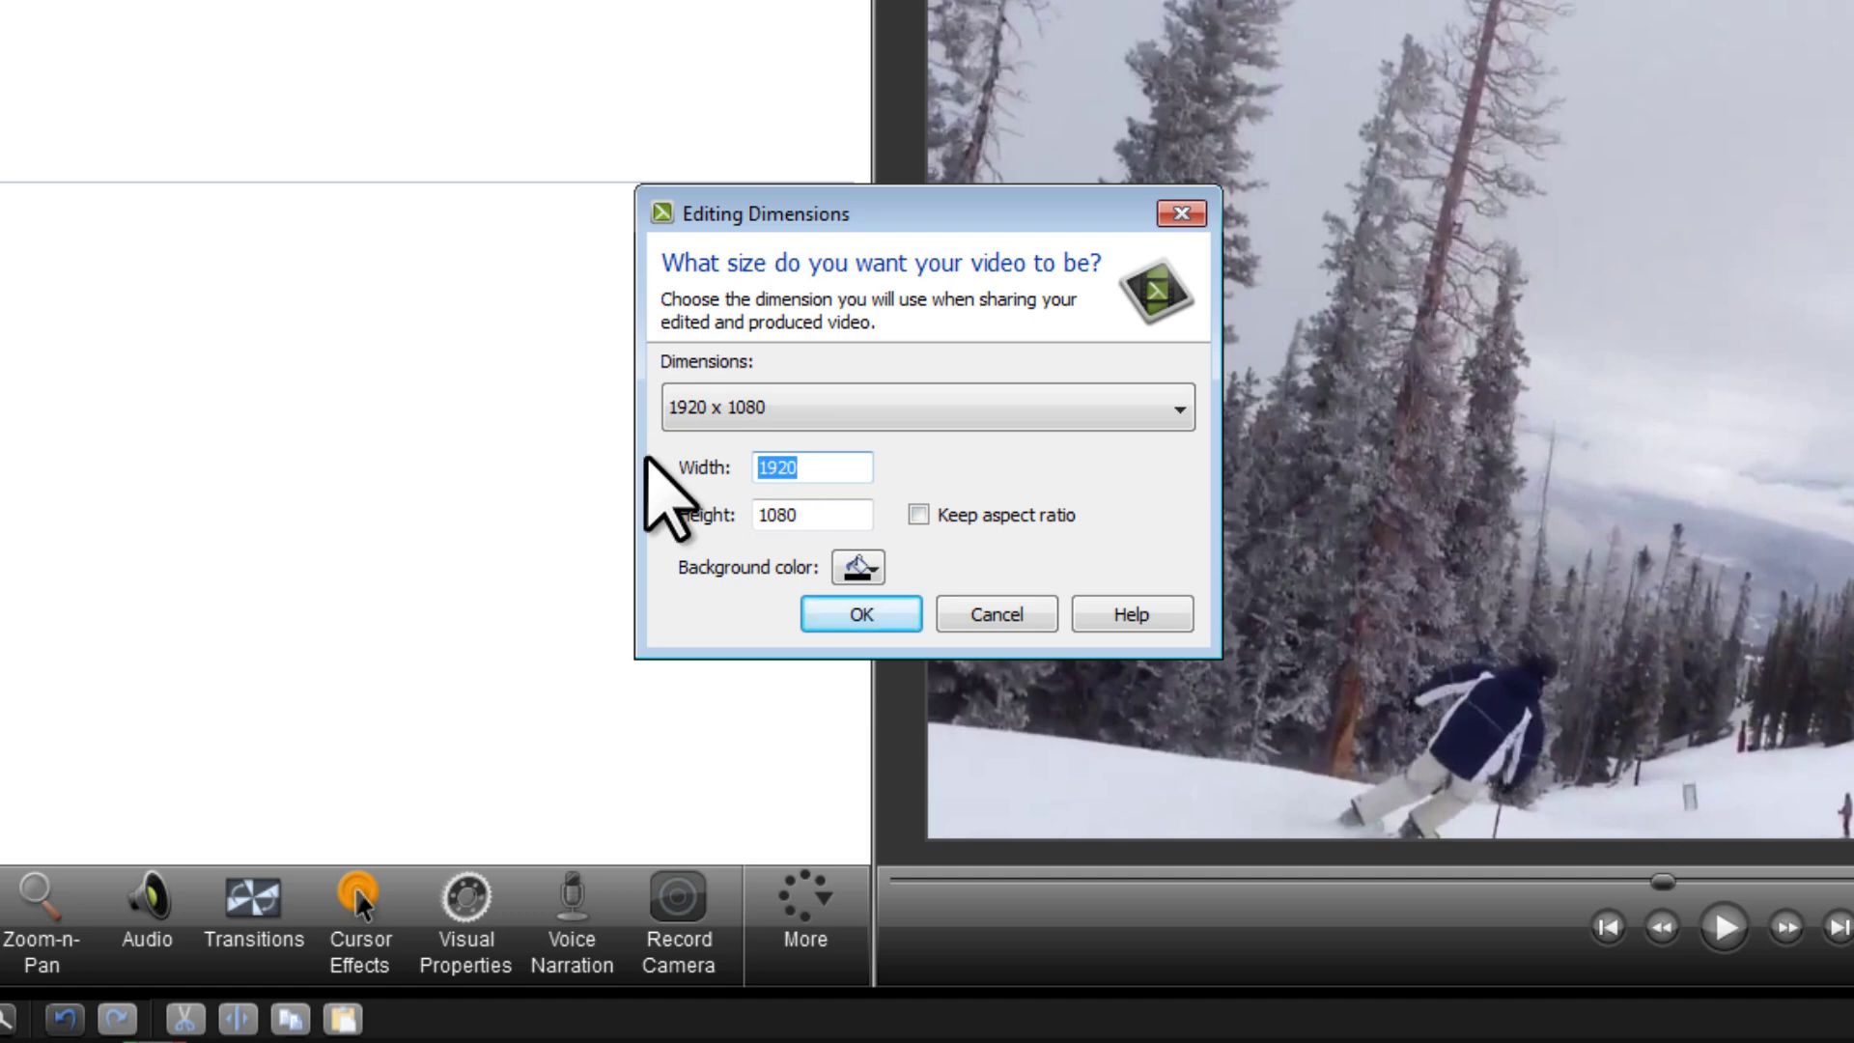
type("1920 x ")
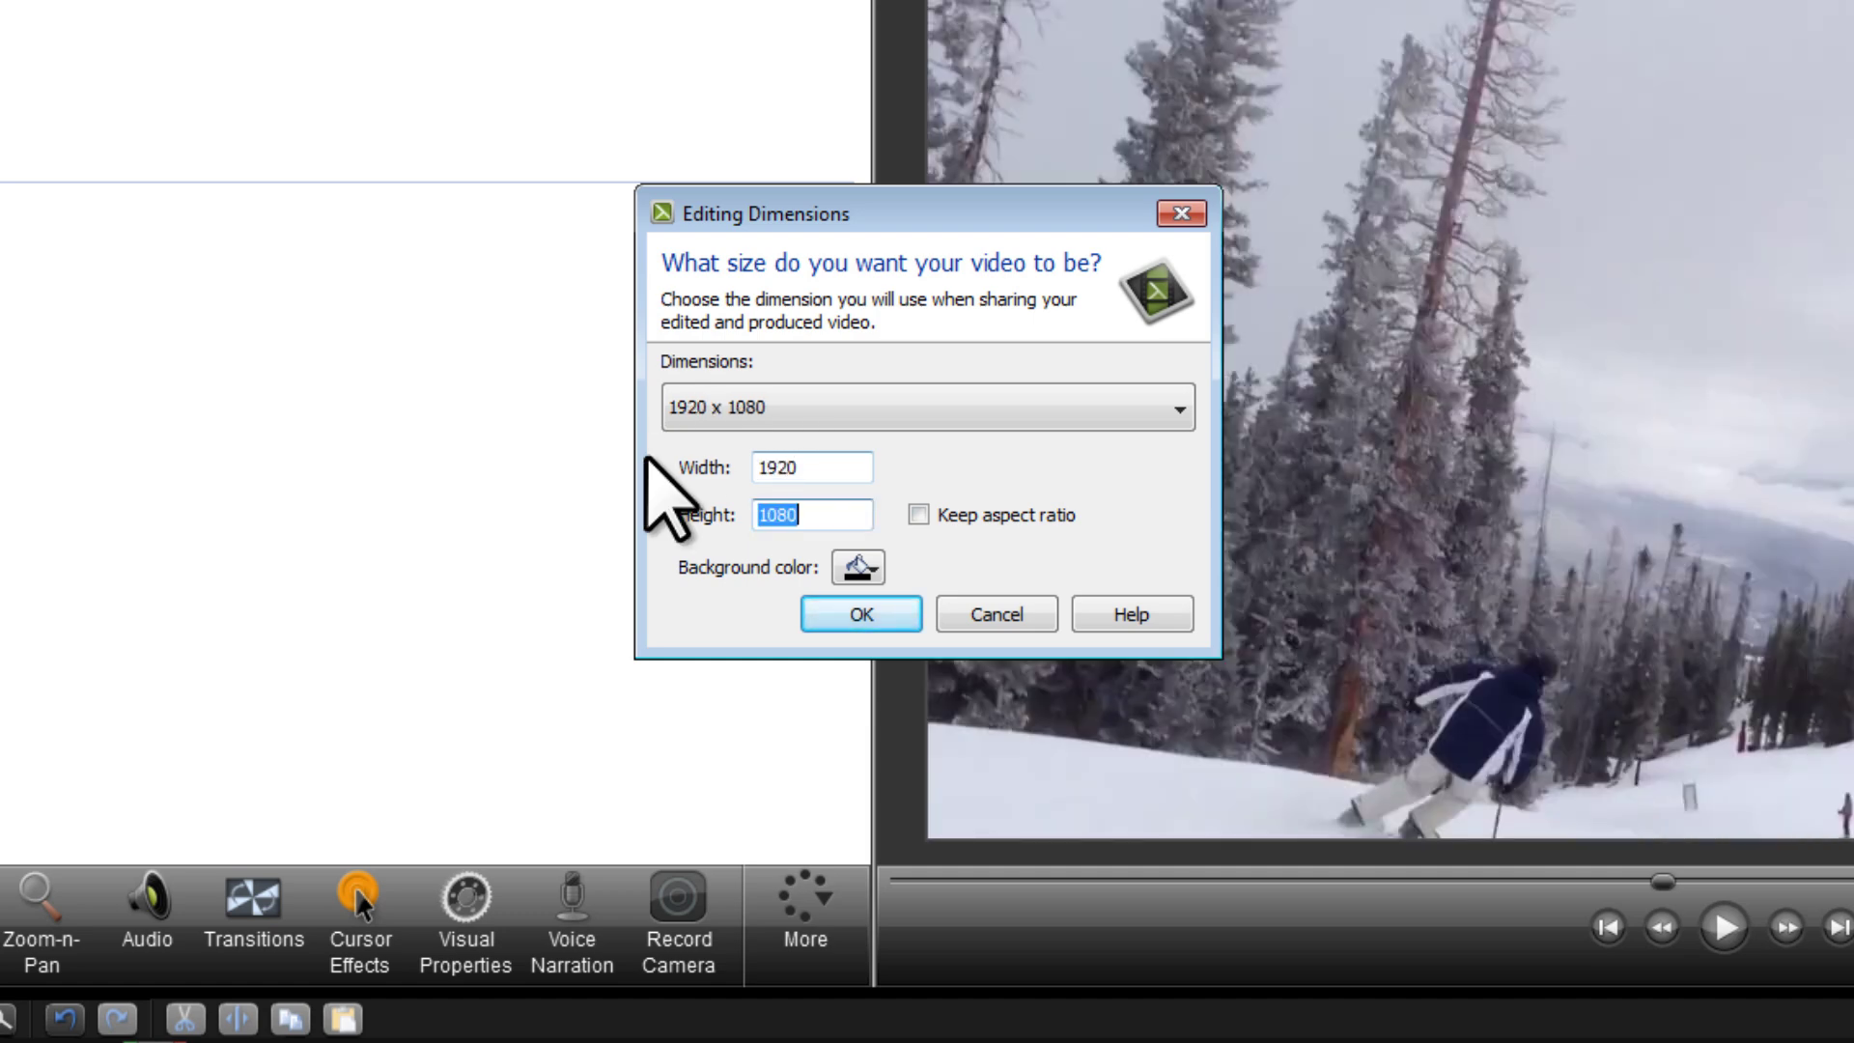
type("1080")
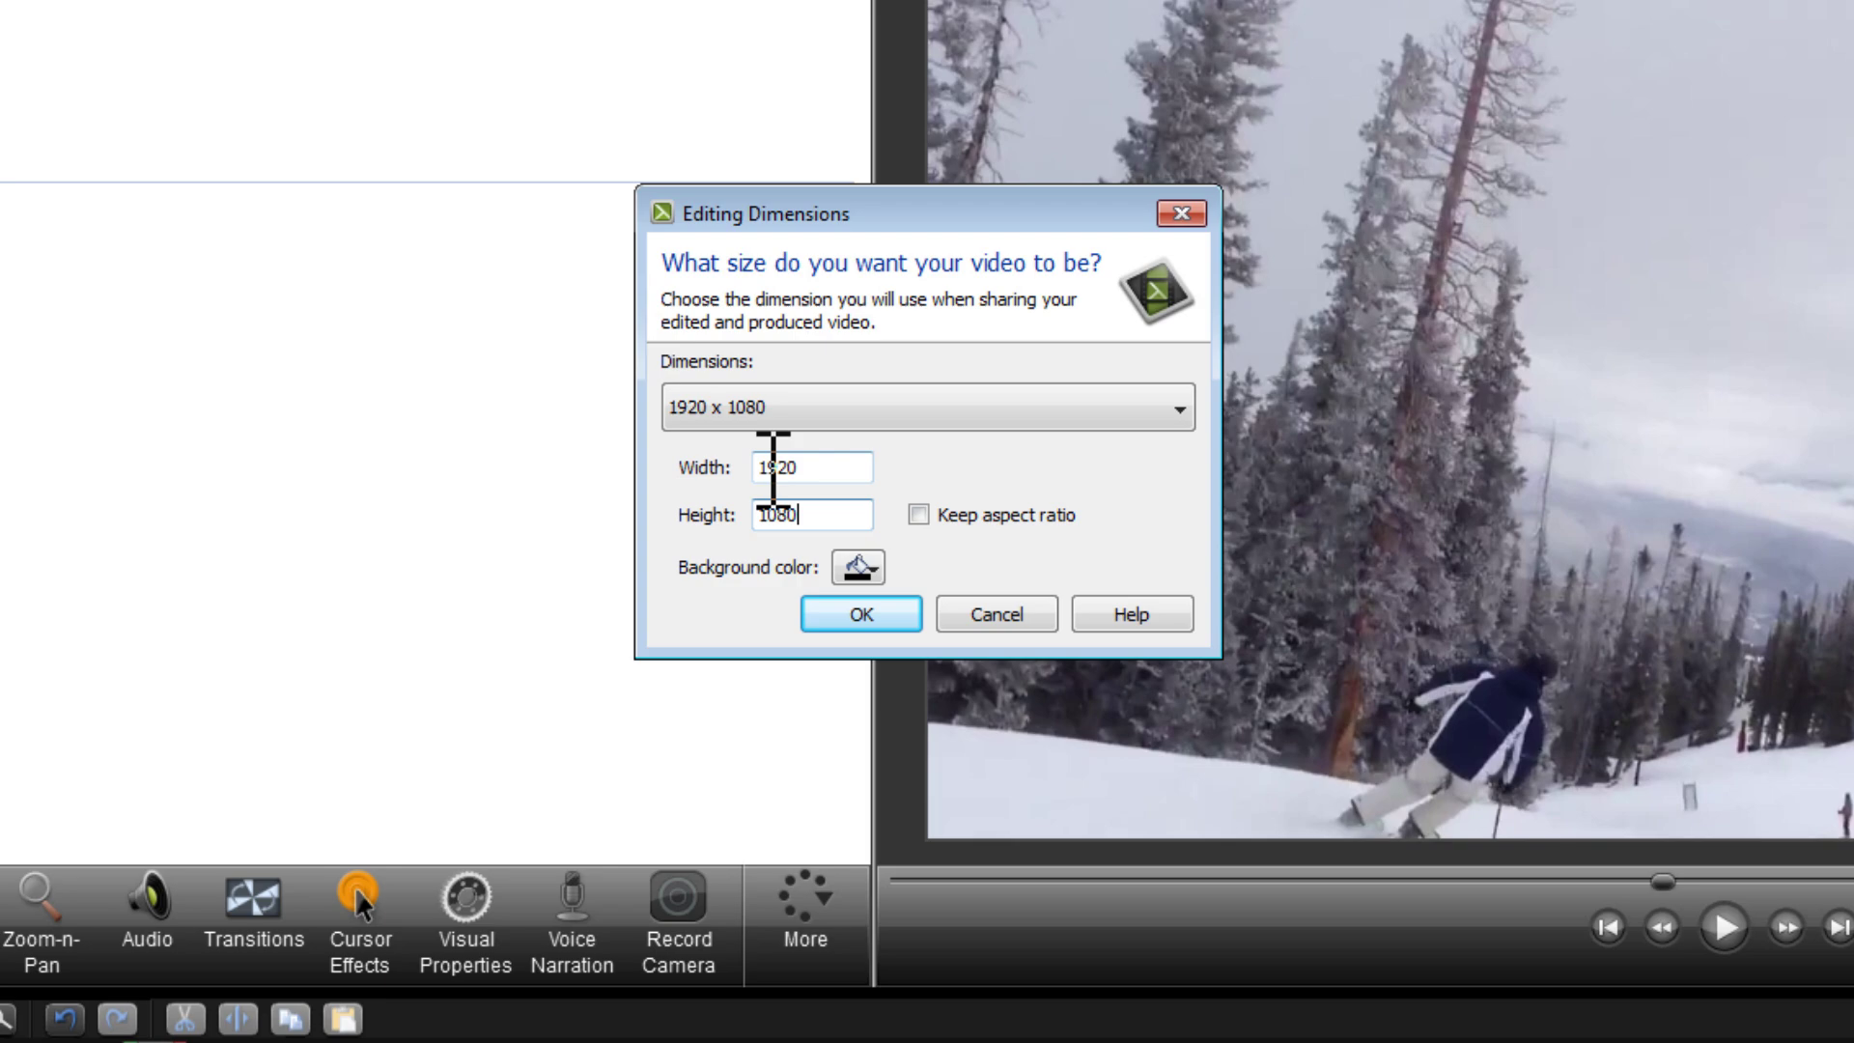
left_click(861, 614)
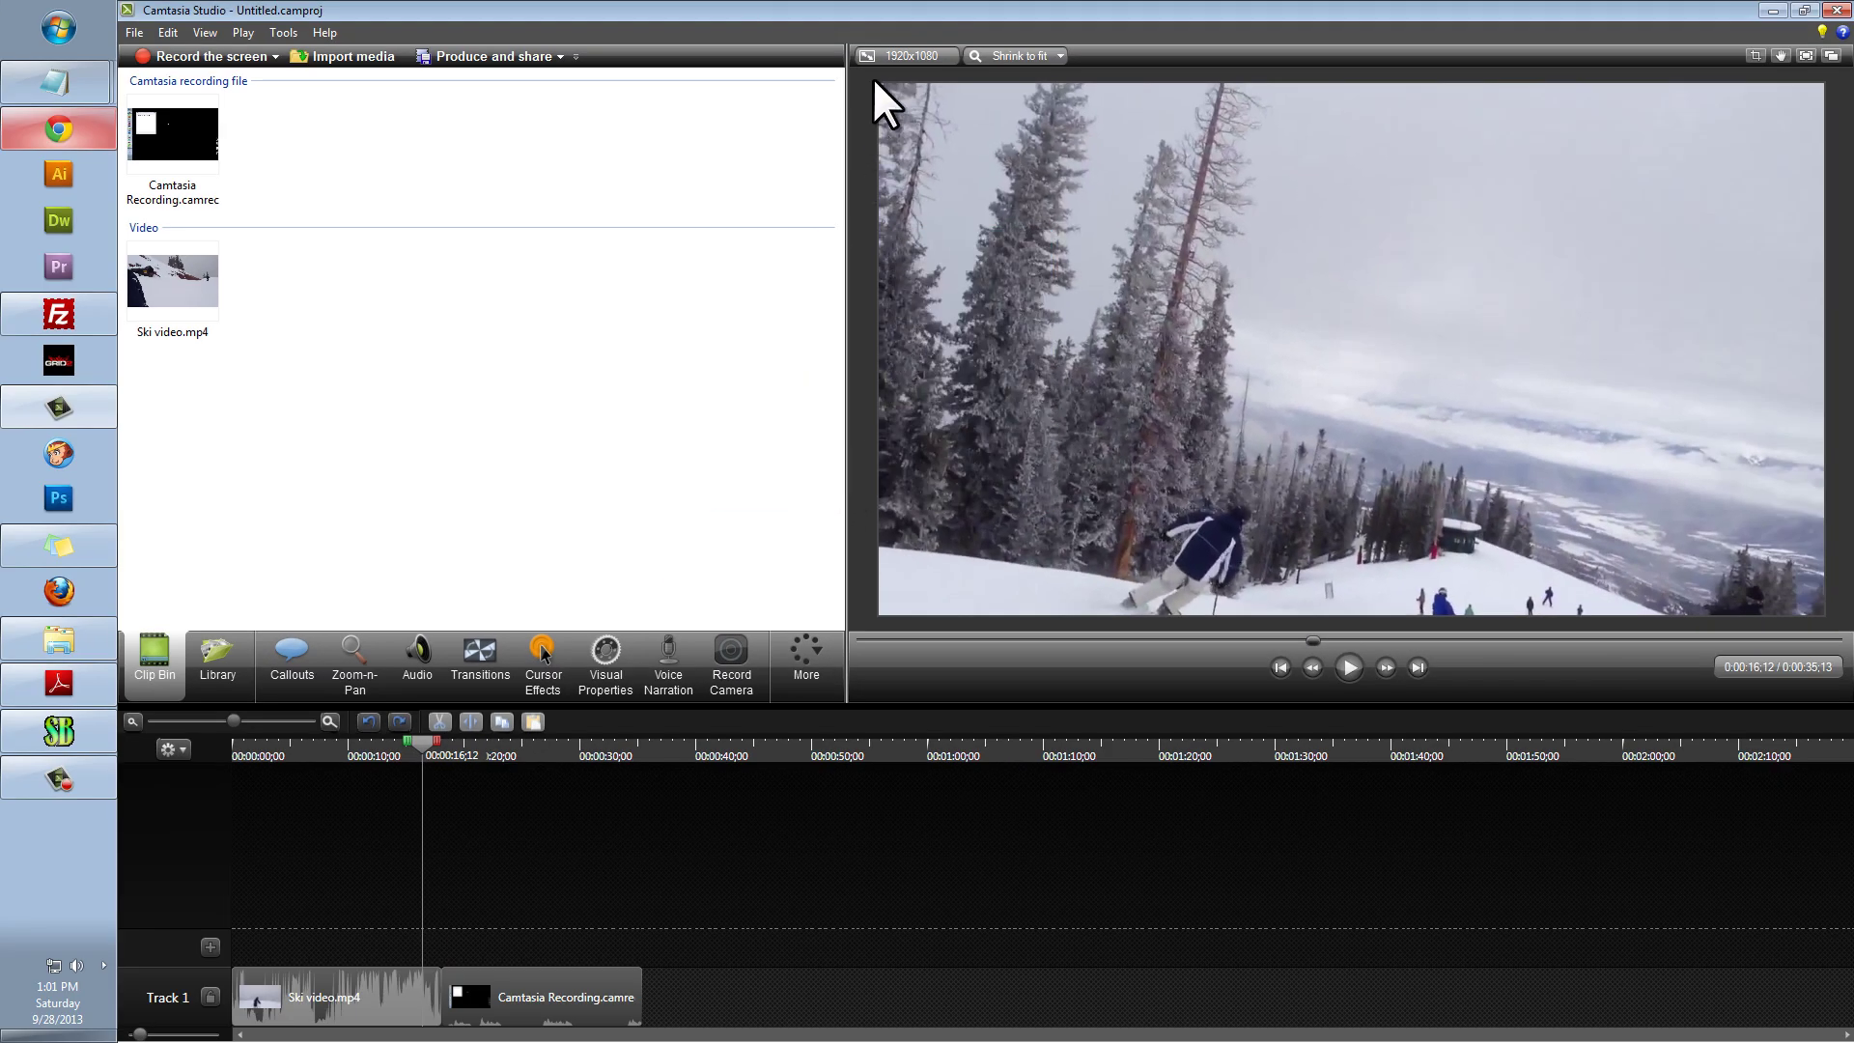
left_click(1180, 288)
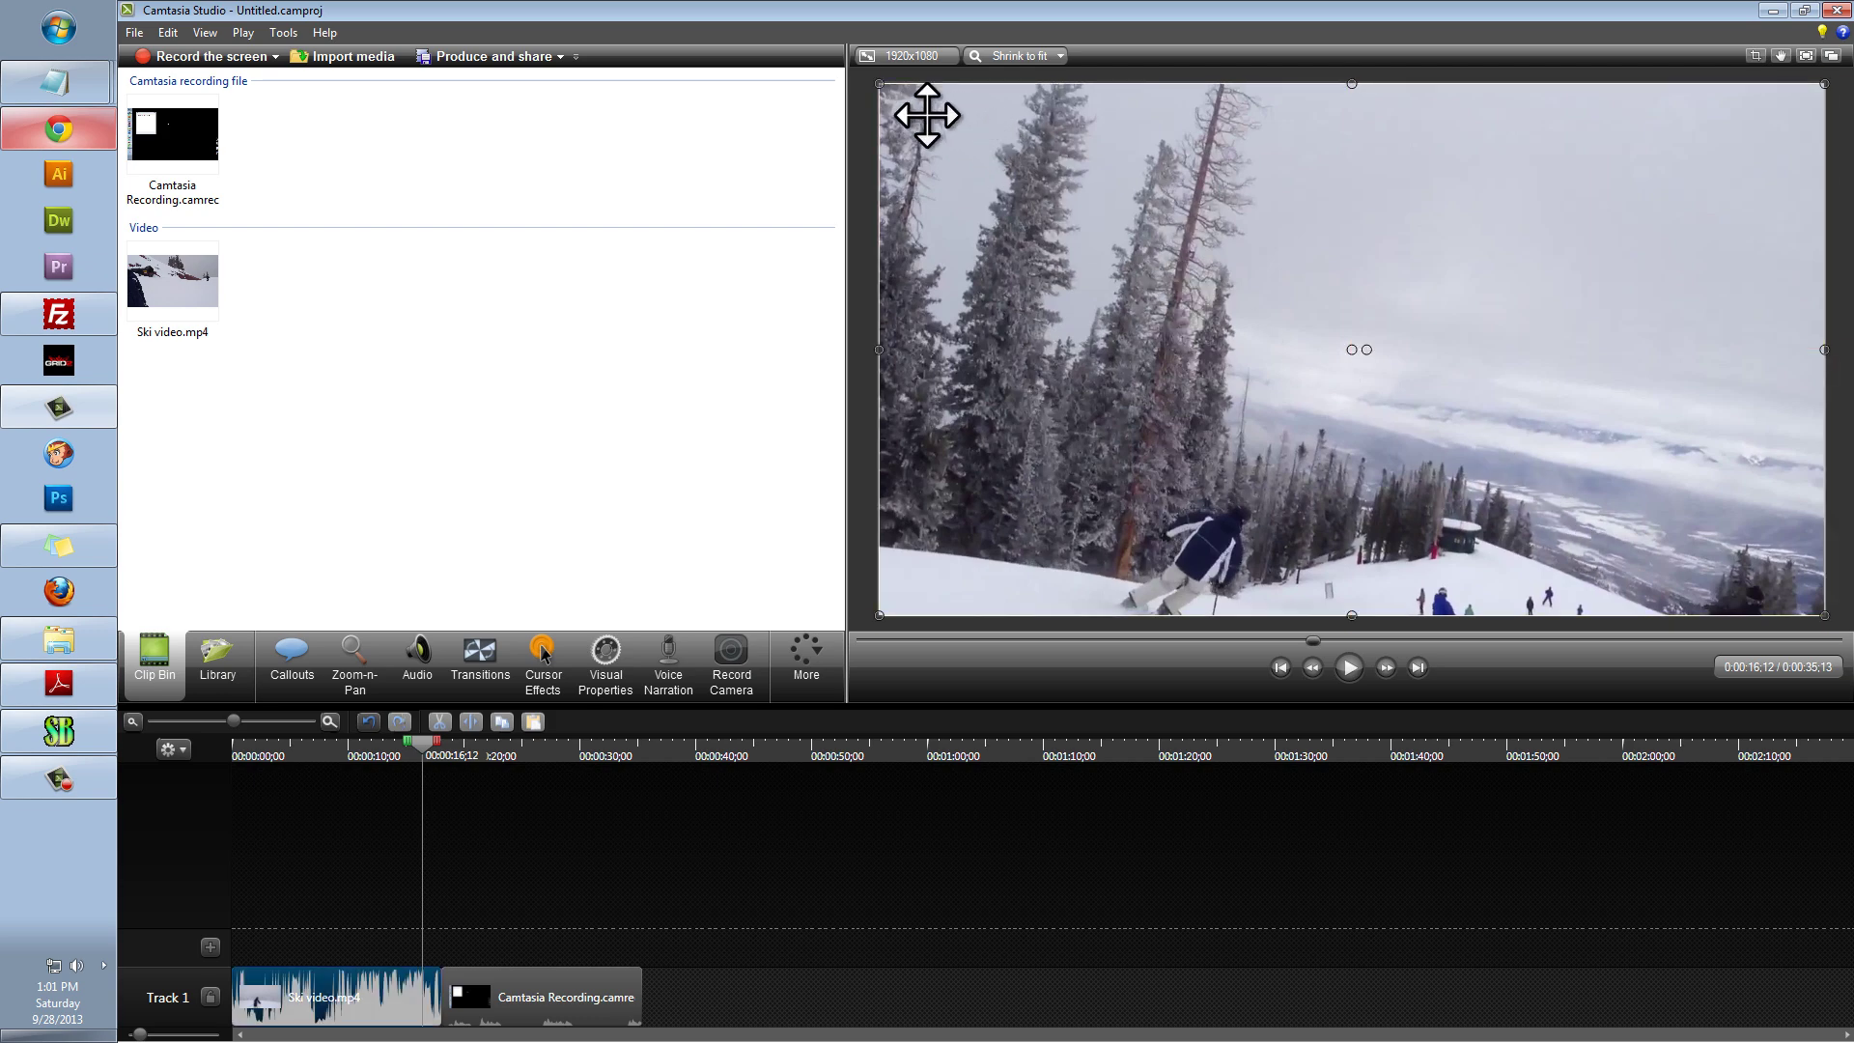
left_click_drag(874, 73, 1001, 152)
left_click(912, 385)
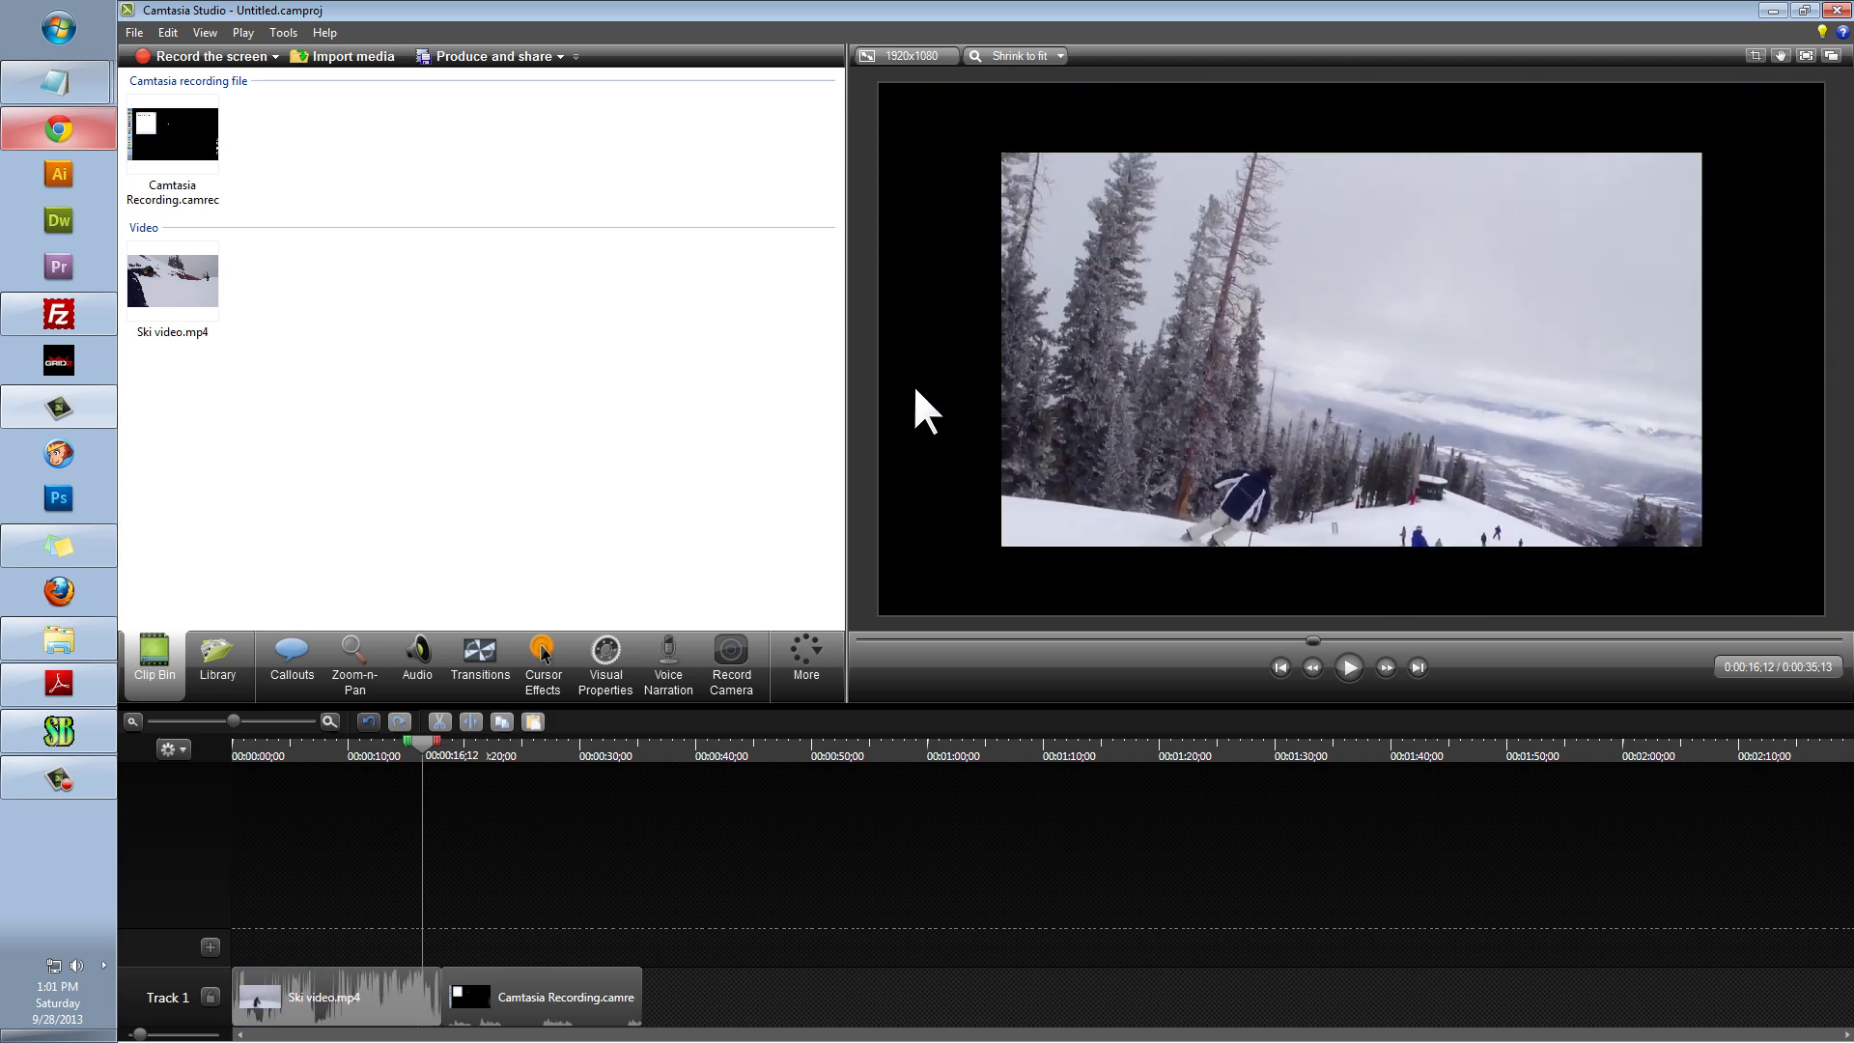
left_click(1108, 287)
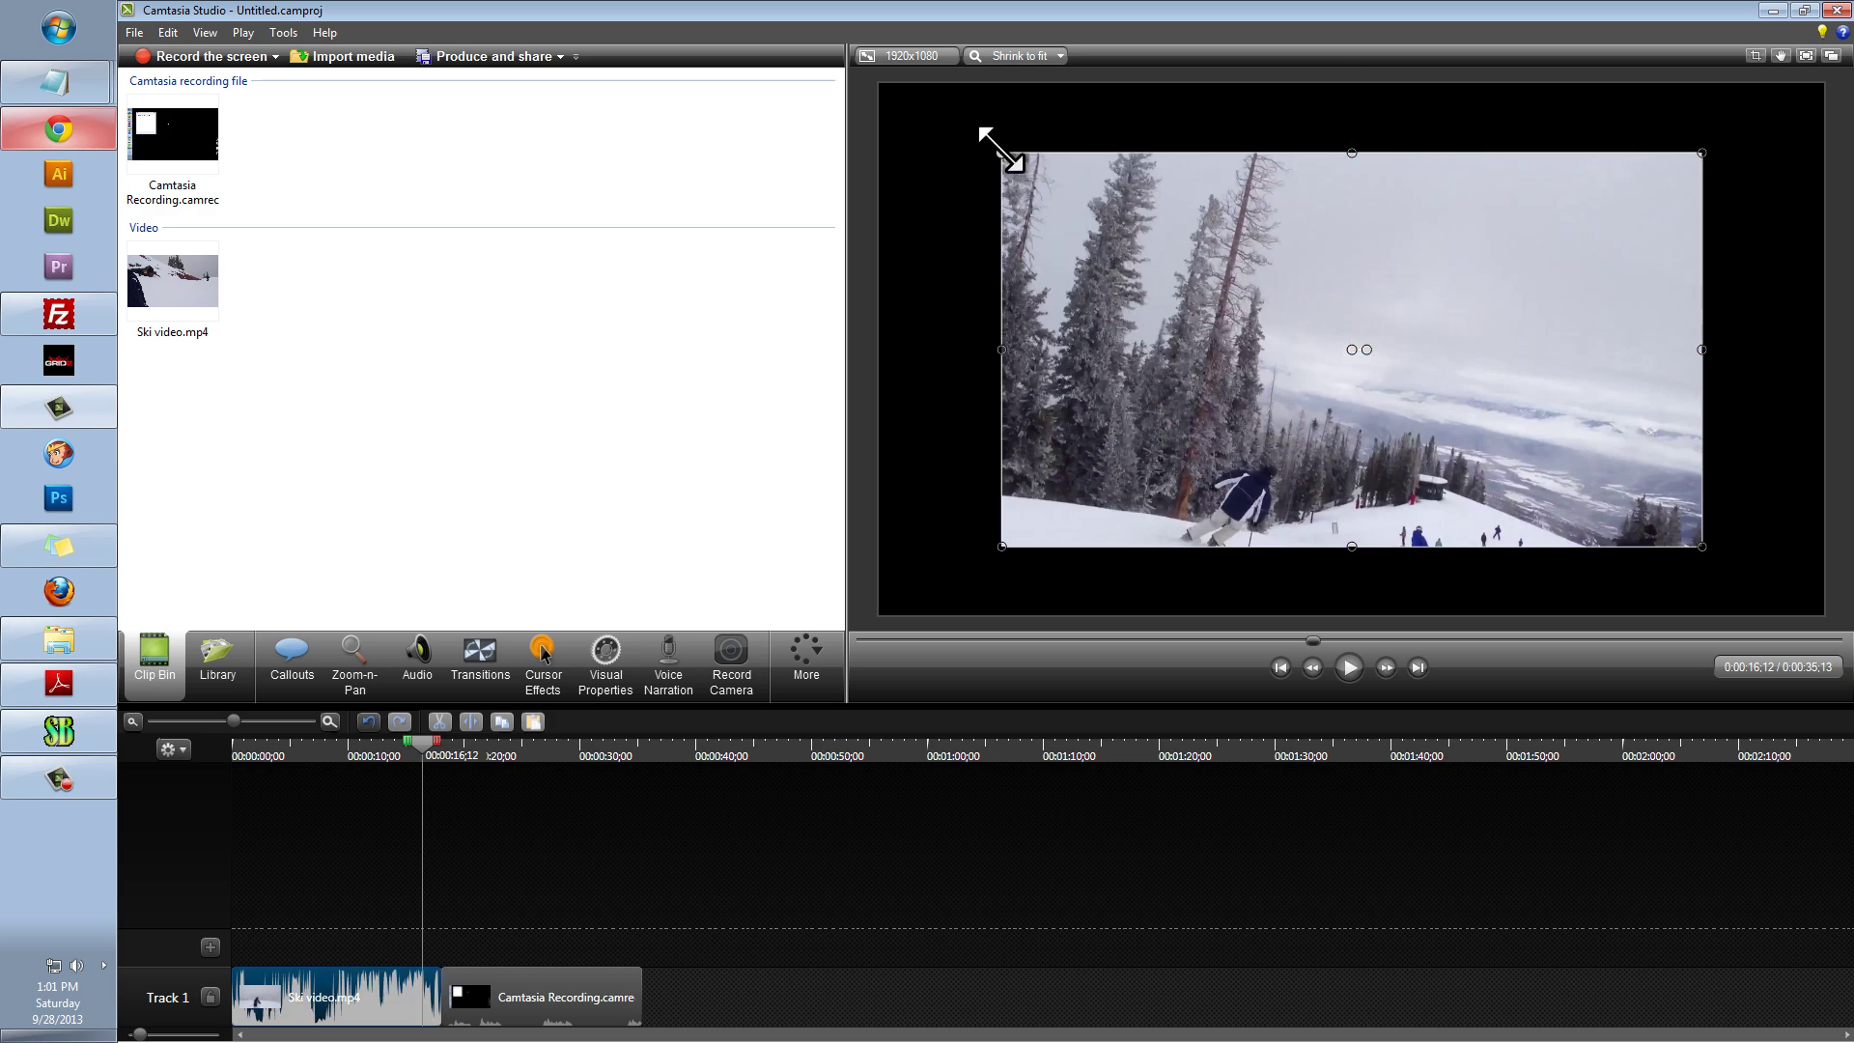
left_click_drag(1001, 152, 878, 84)
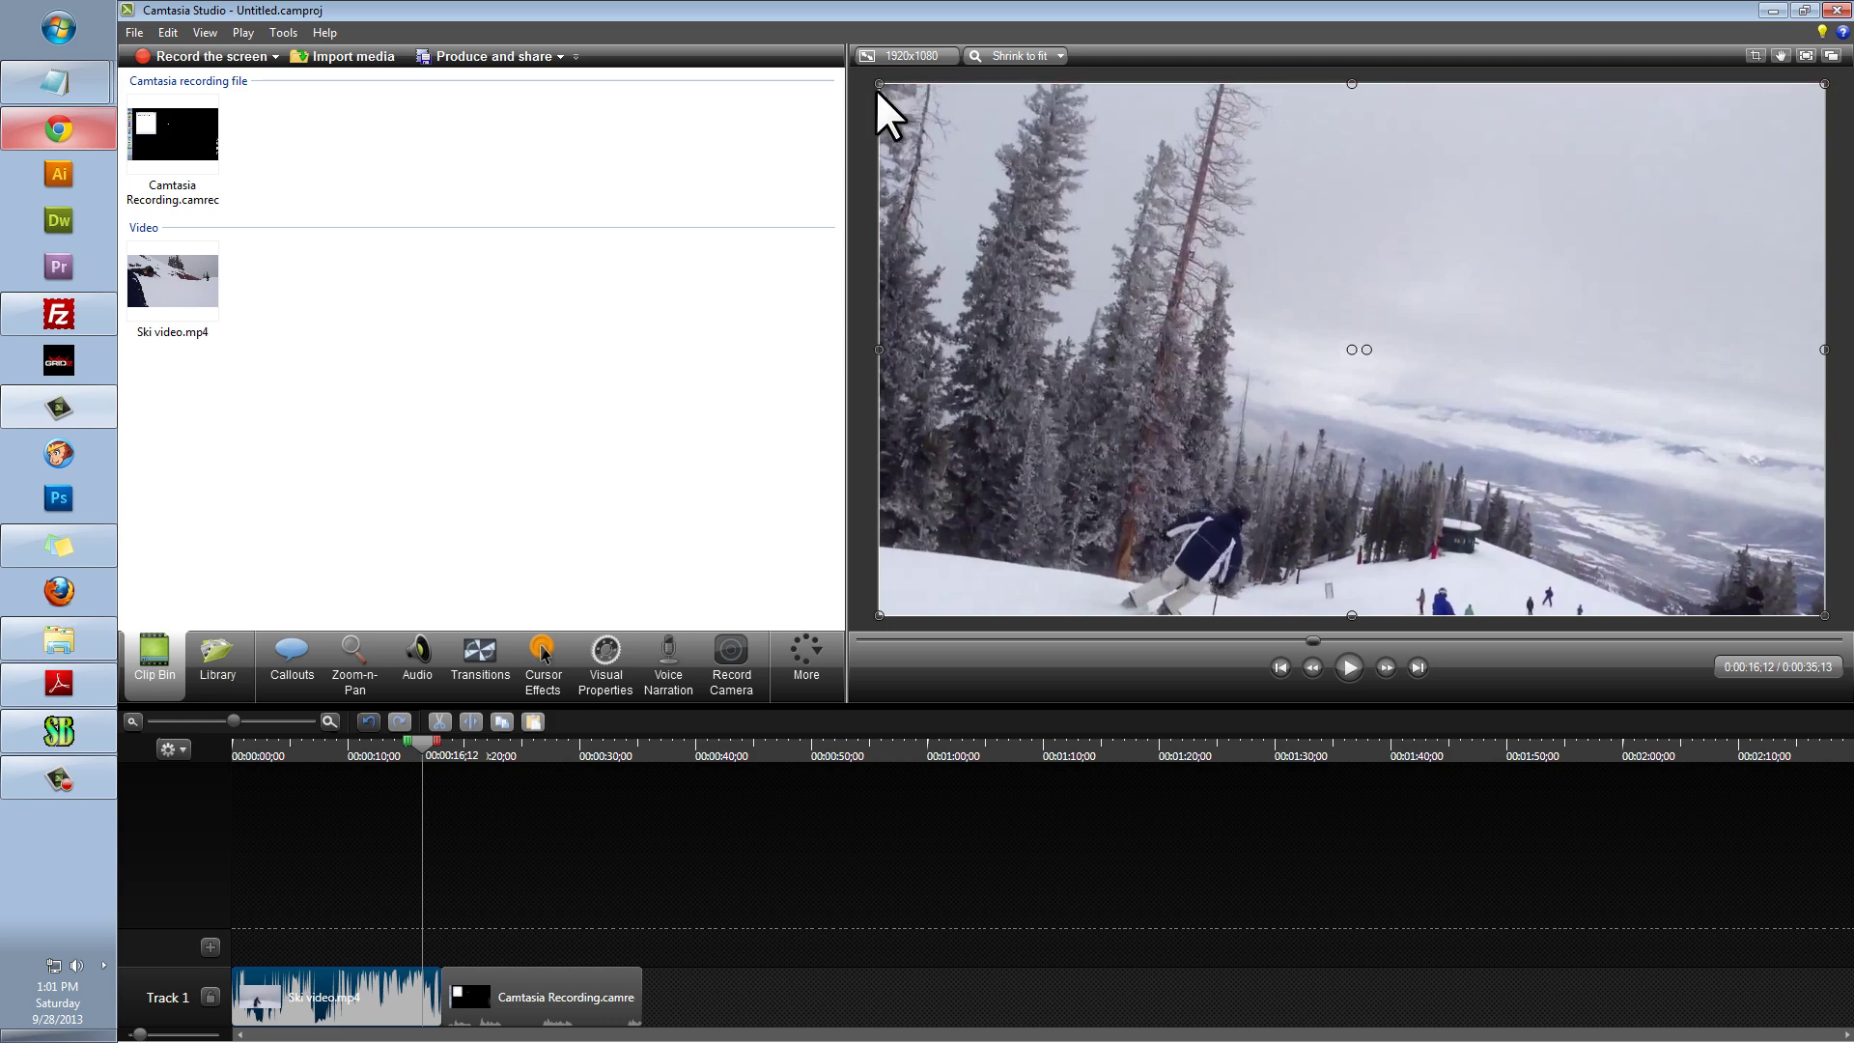
left_click(730, 453)
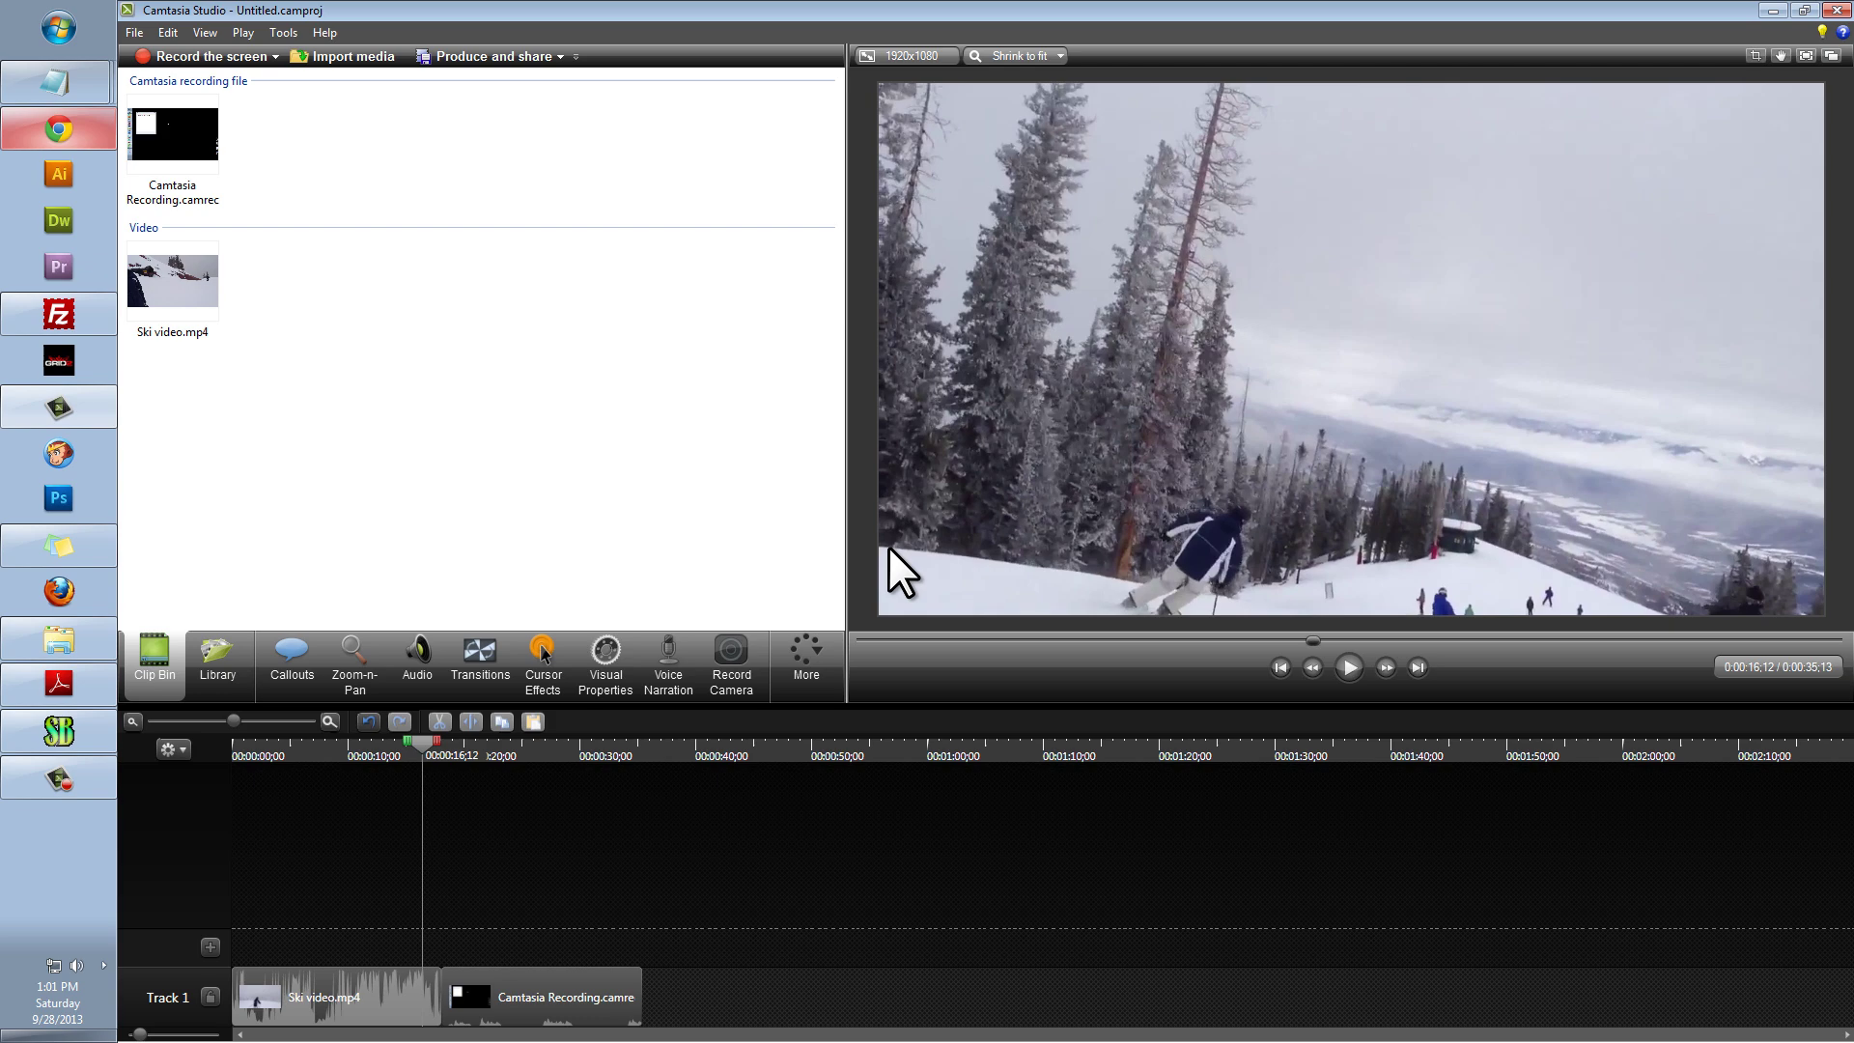
mouse_move(919, 56)
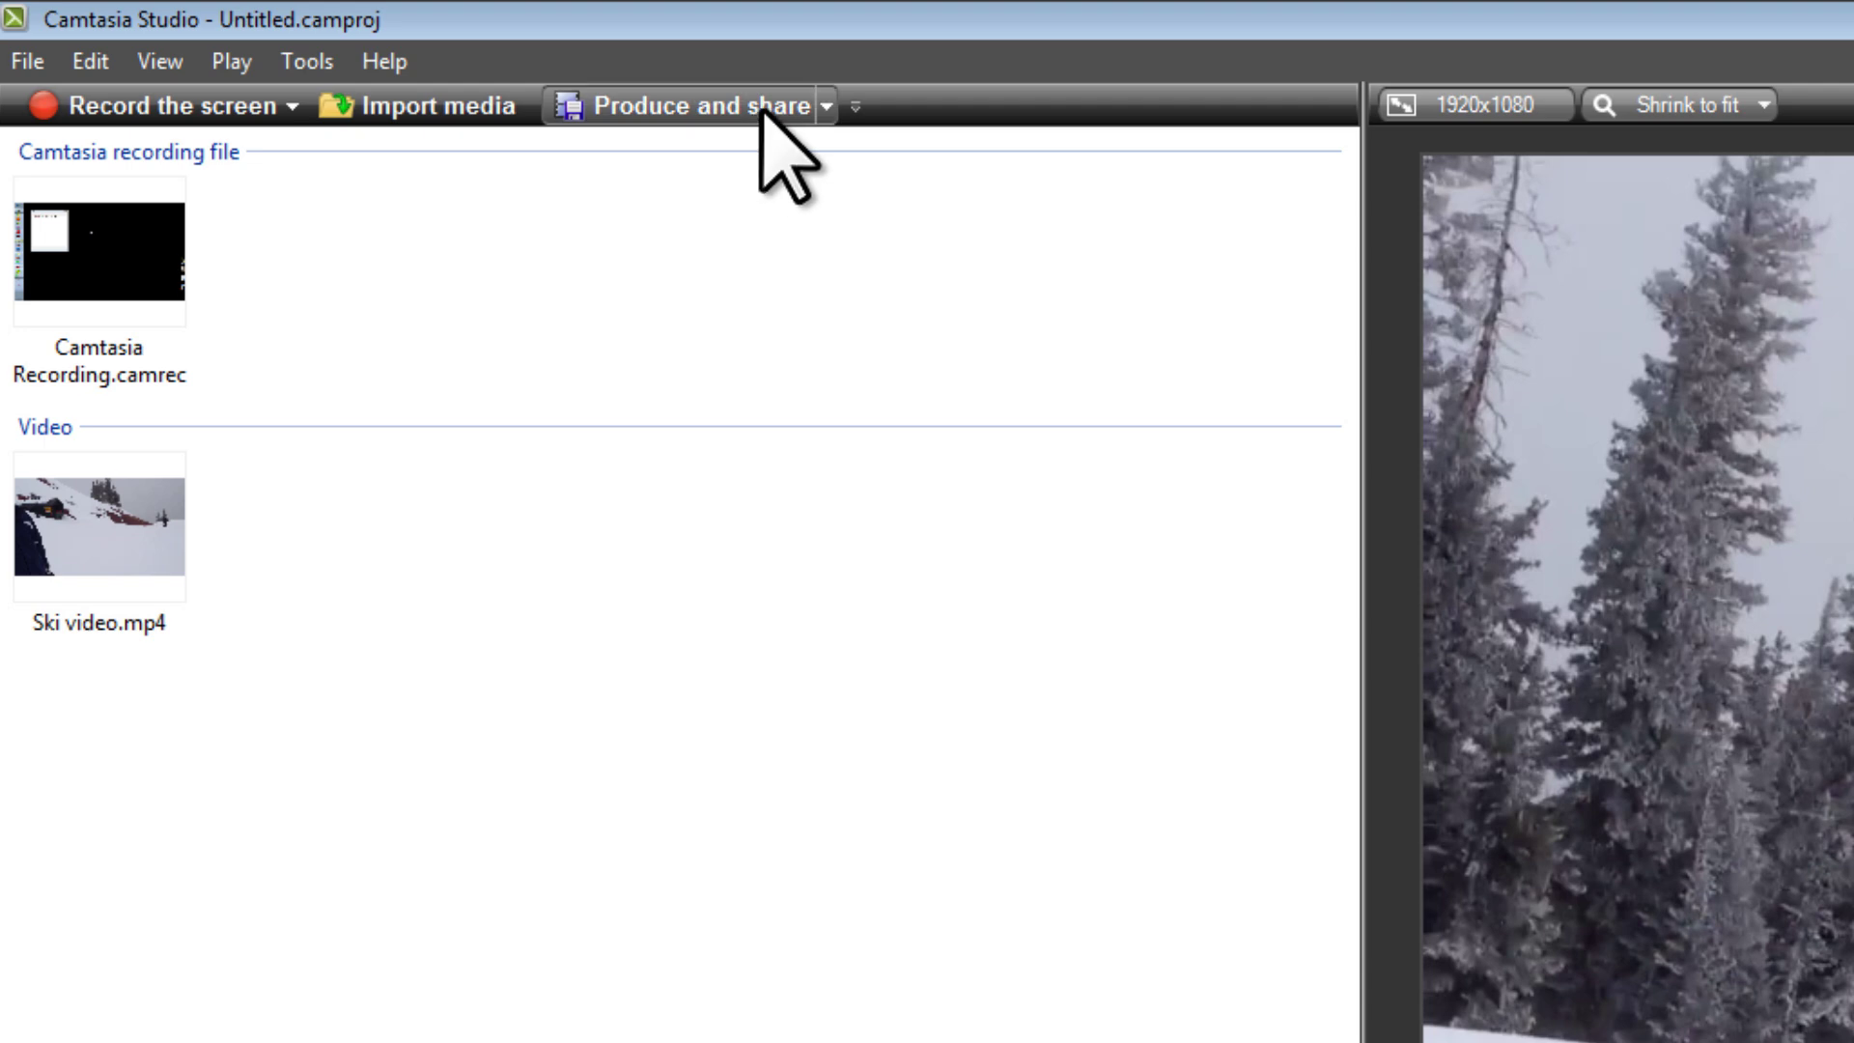
- Create a new production preset named '1920x180 HD' using MP4 - Flash / HTML5 Player format
left_click(768, 108)
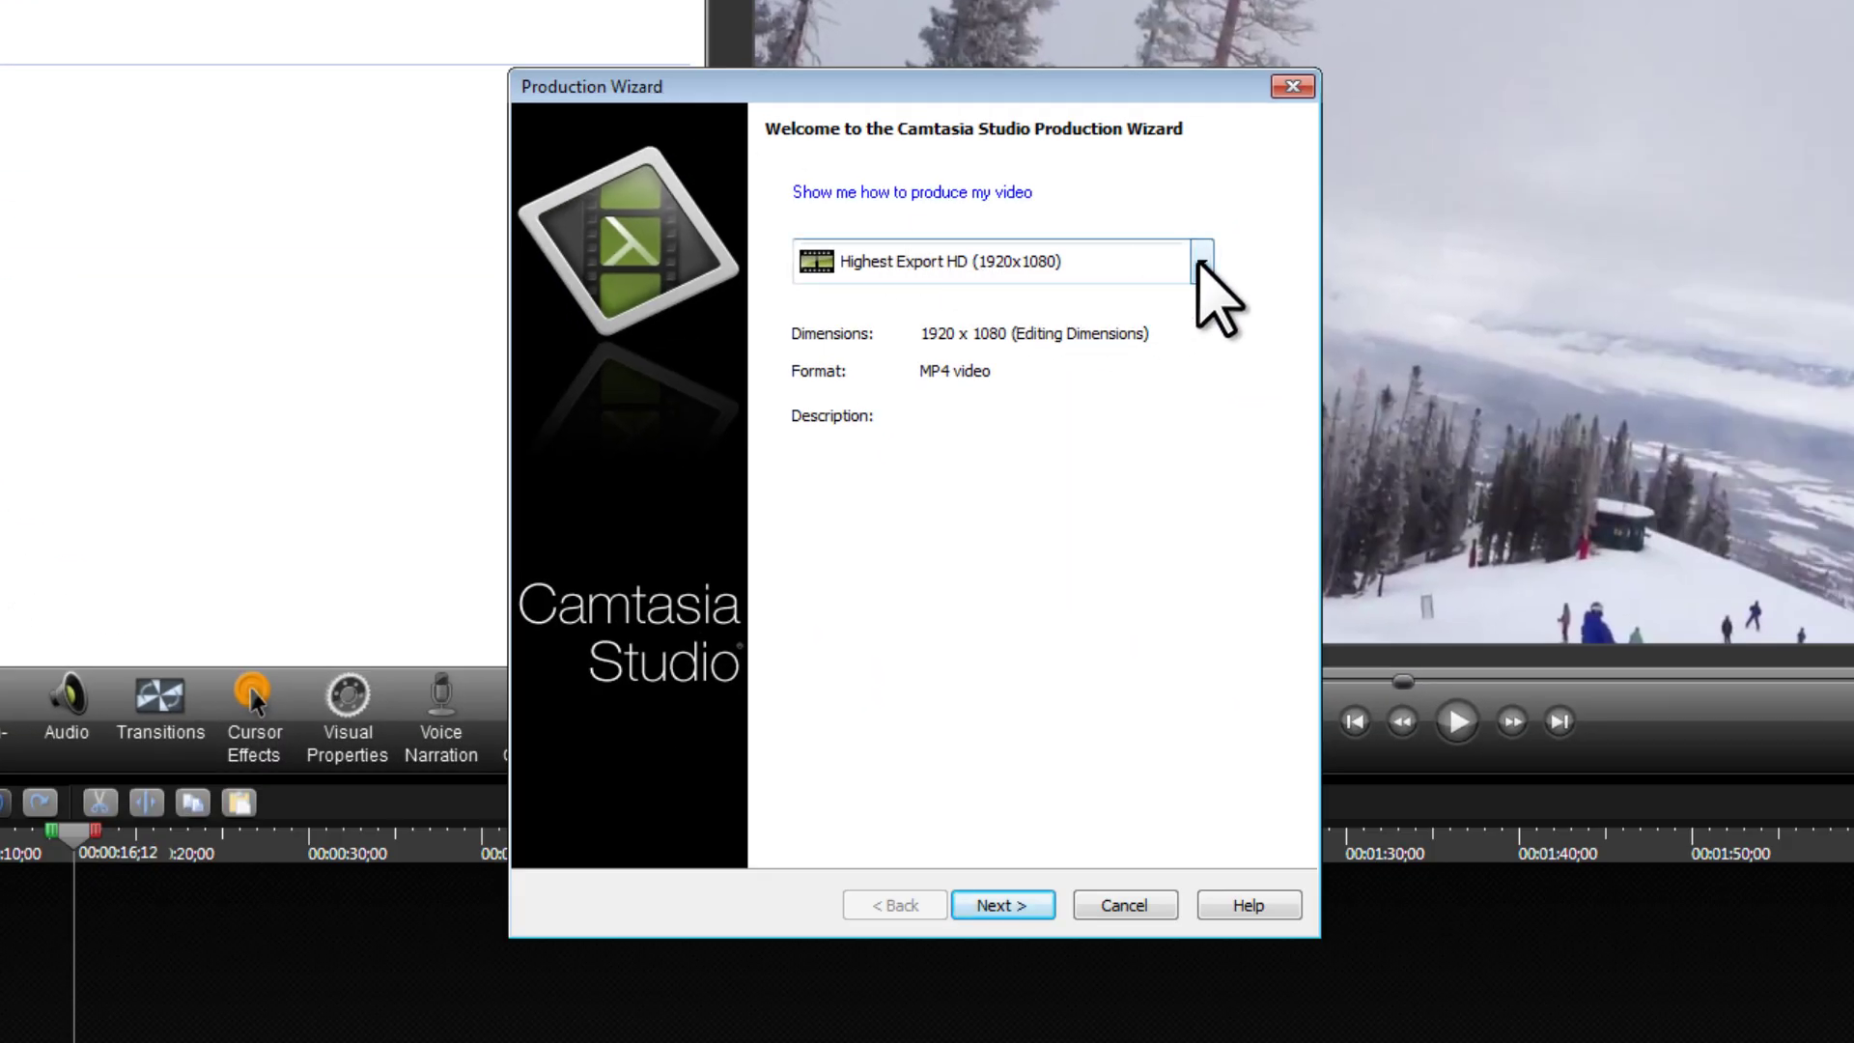
left_click(1201, 262)
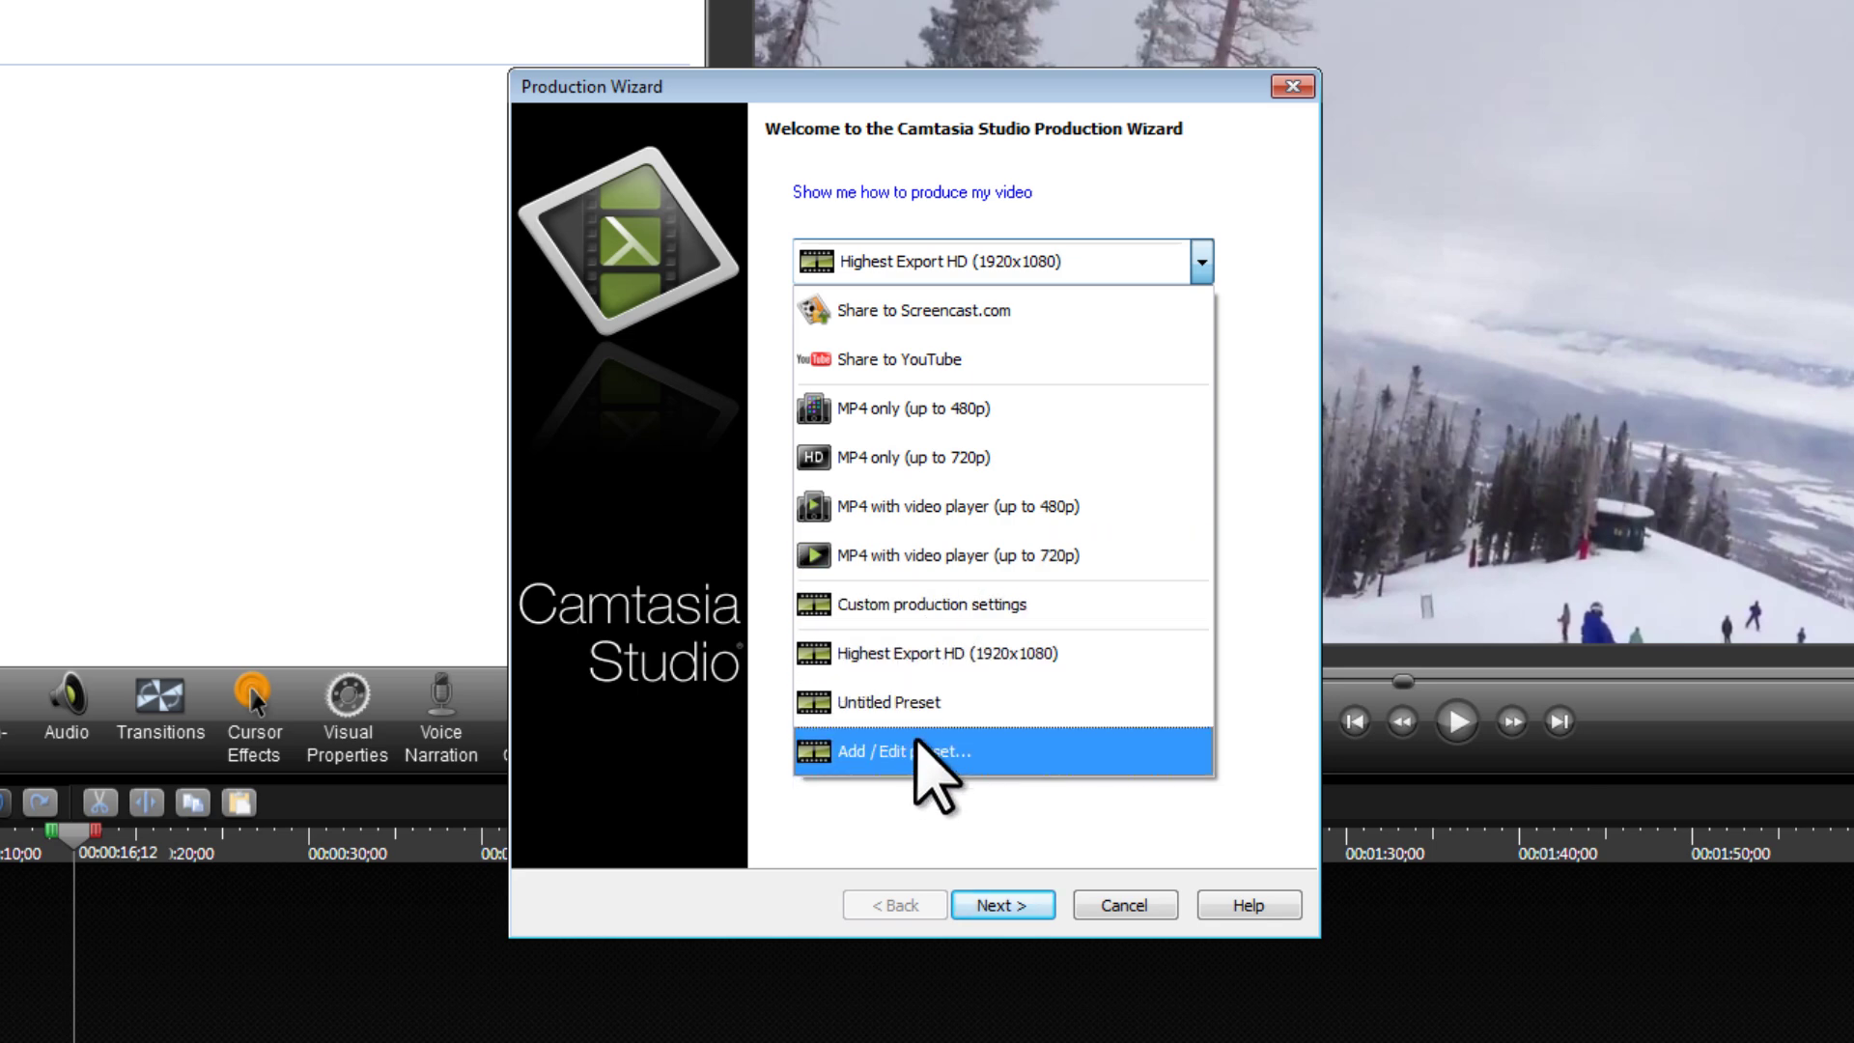
left_click(920, 756)
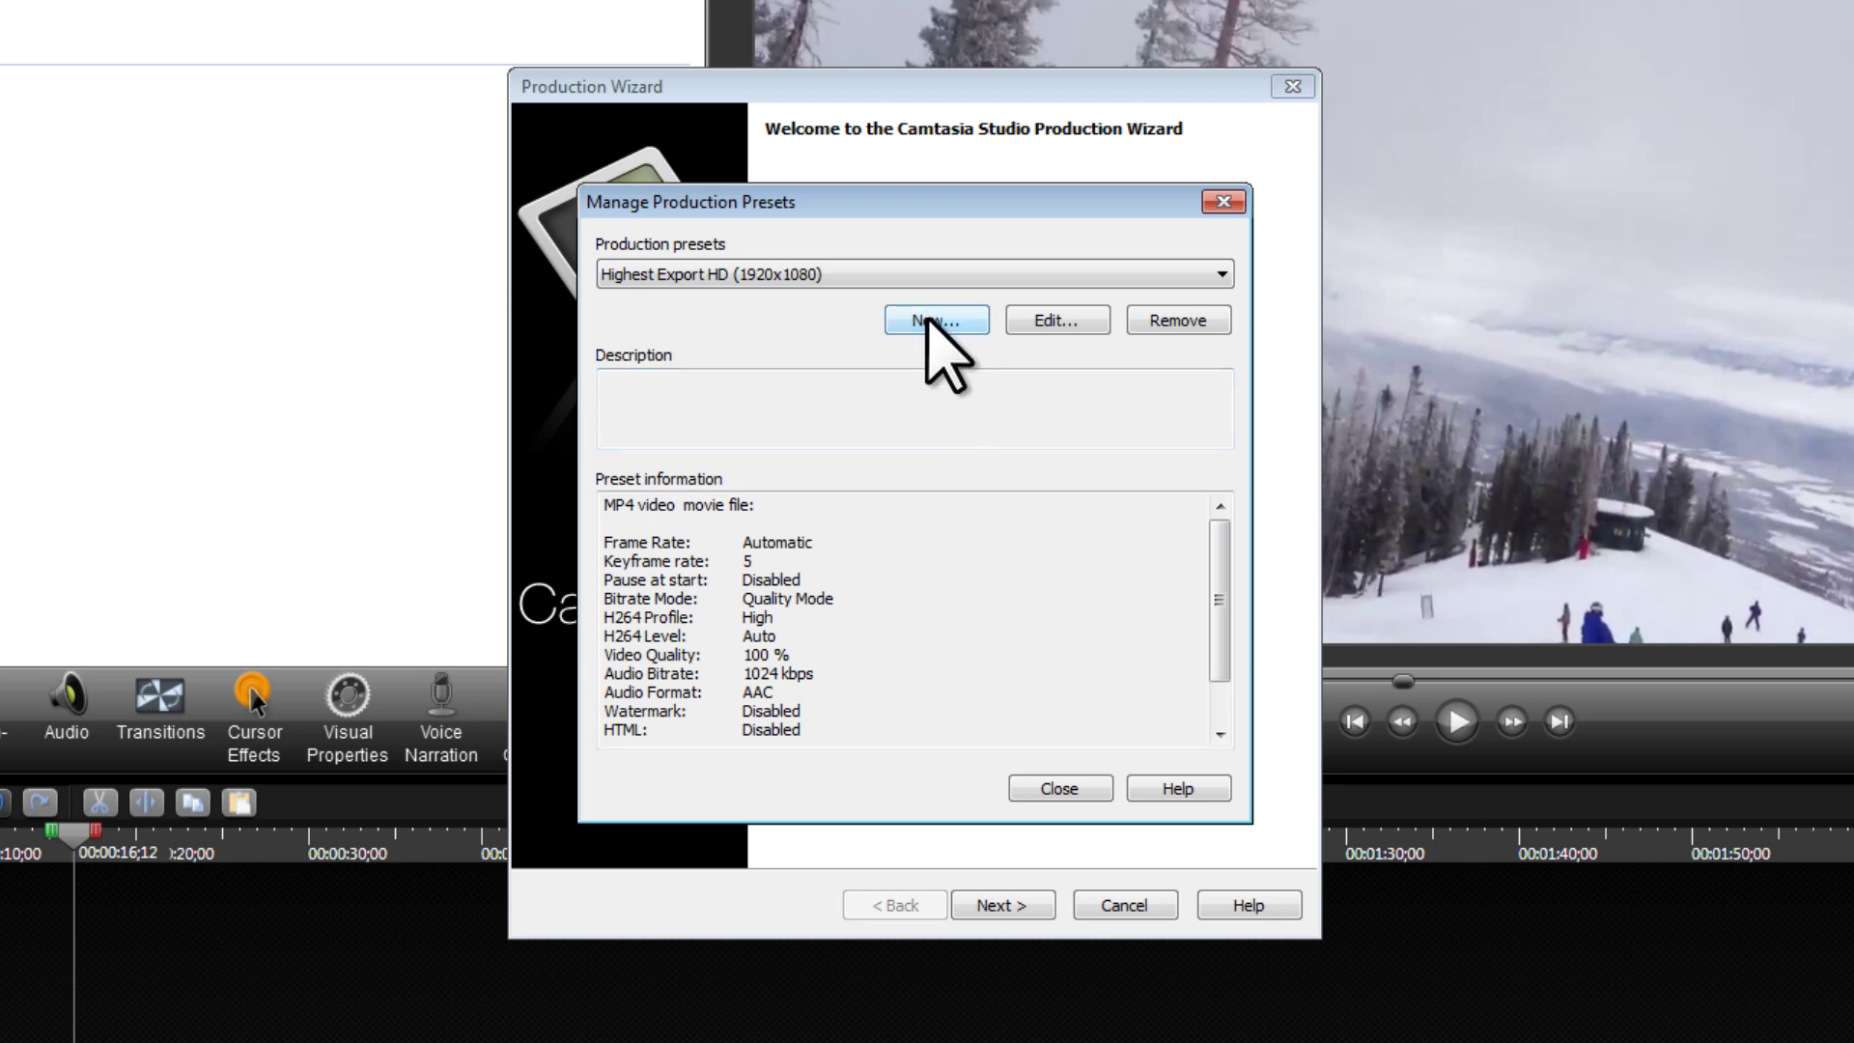
left_click(929, 320)
left_click_drag(904, 257, 548, 270)
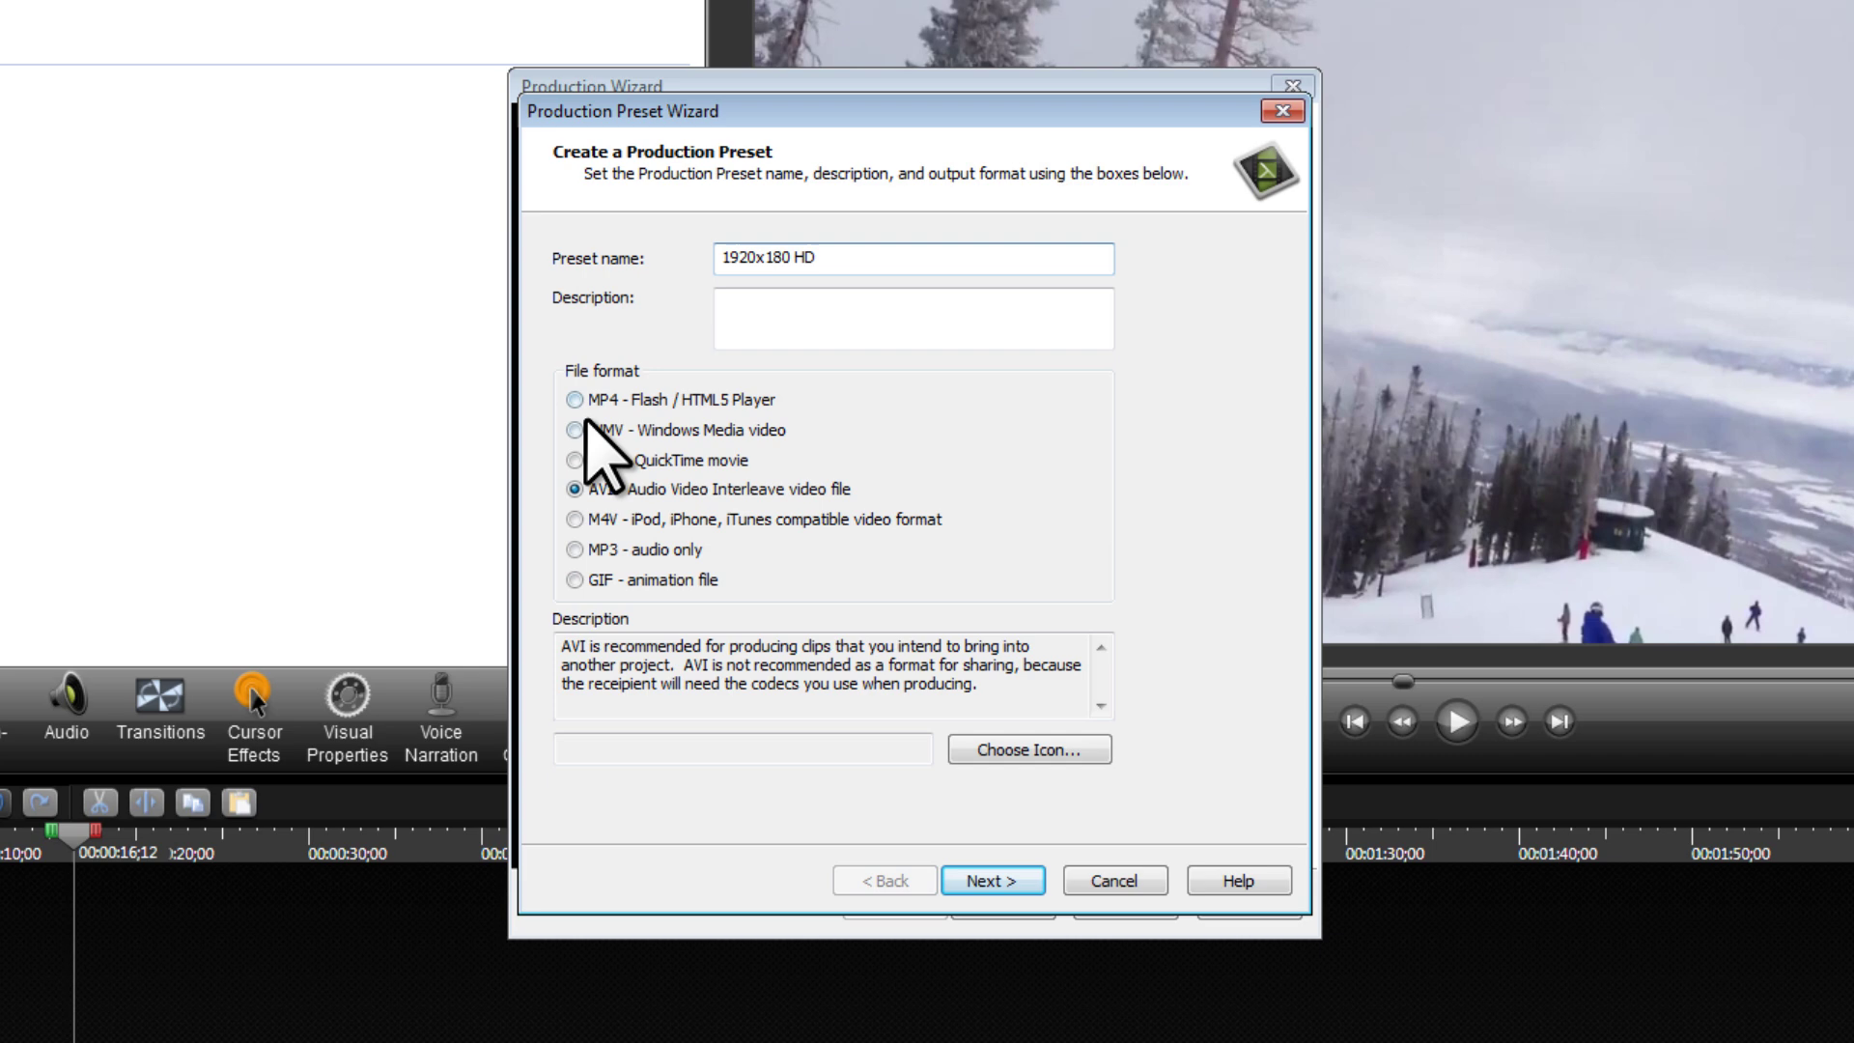
left_click(574, 399)
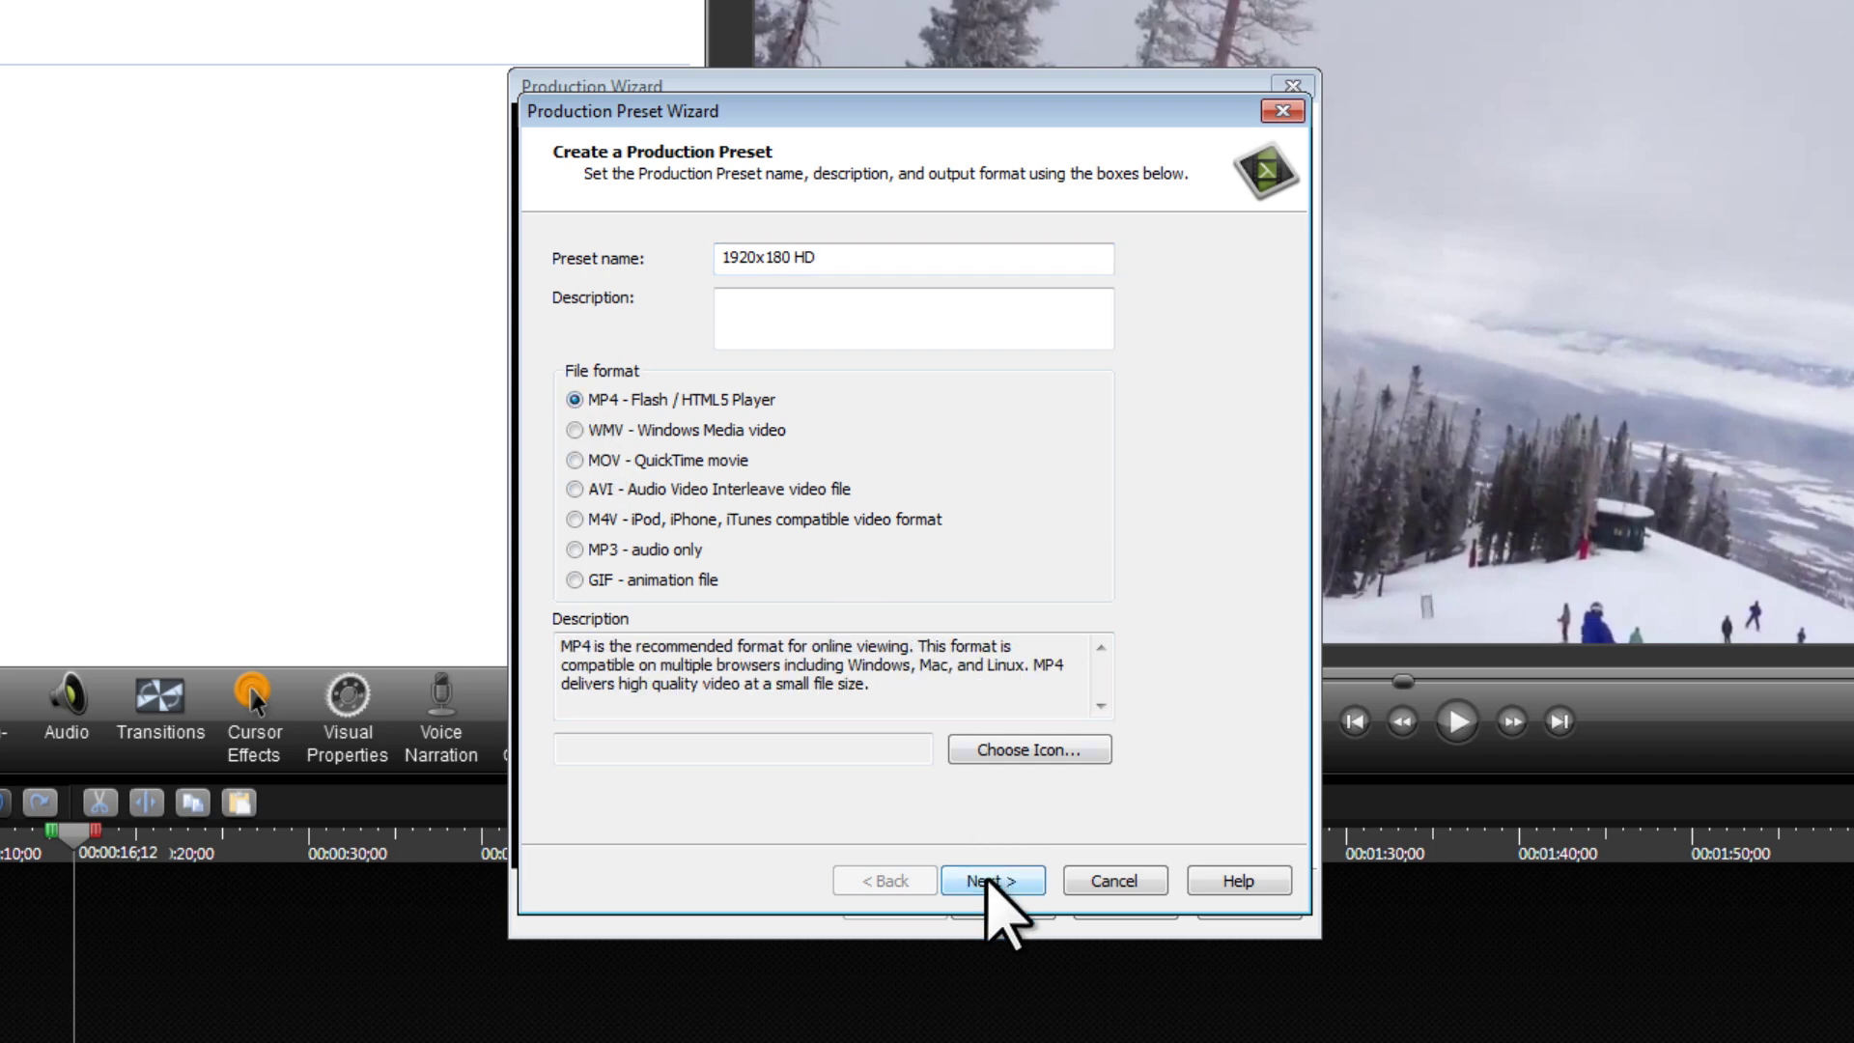
- Disable Produce with controller and set video encoding to Quality mode at 100%
left_click(992, 880)
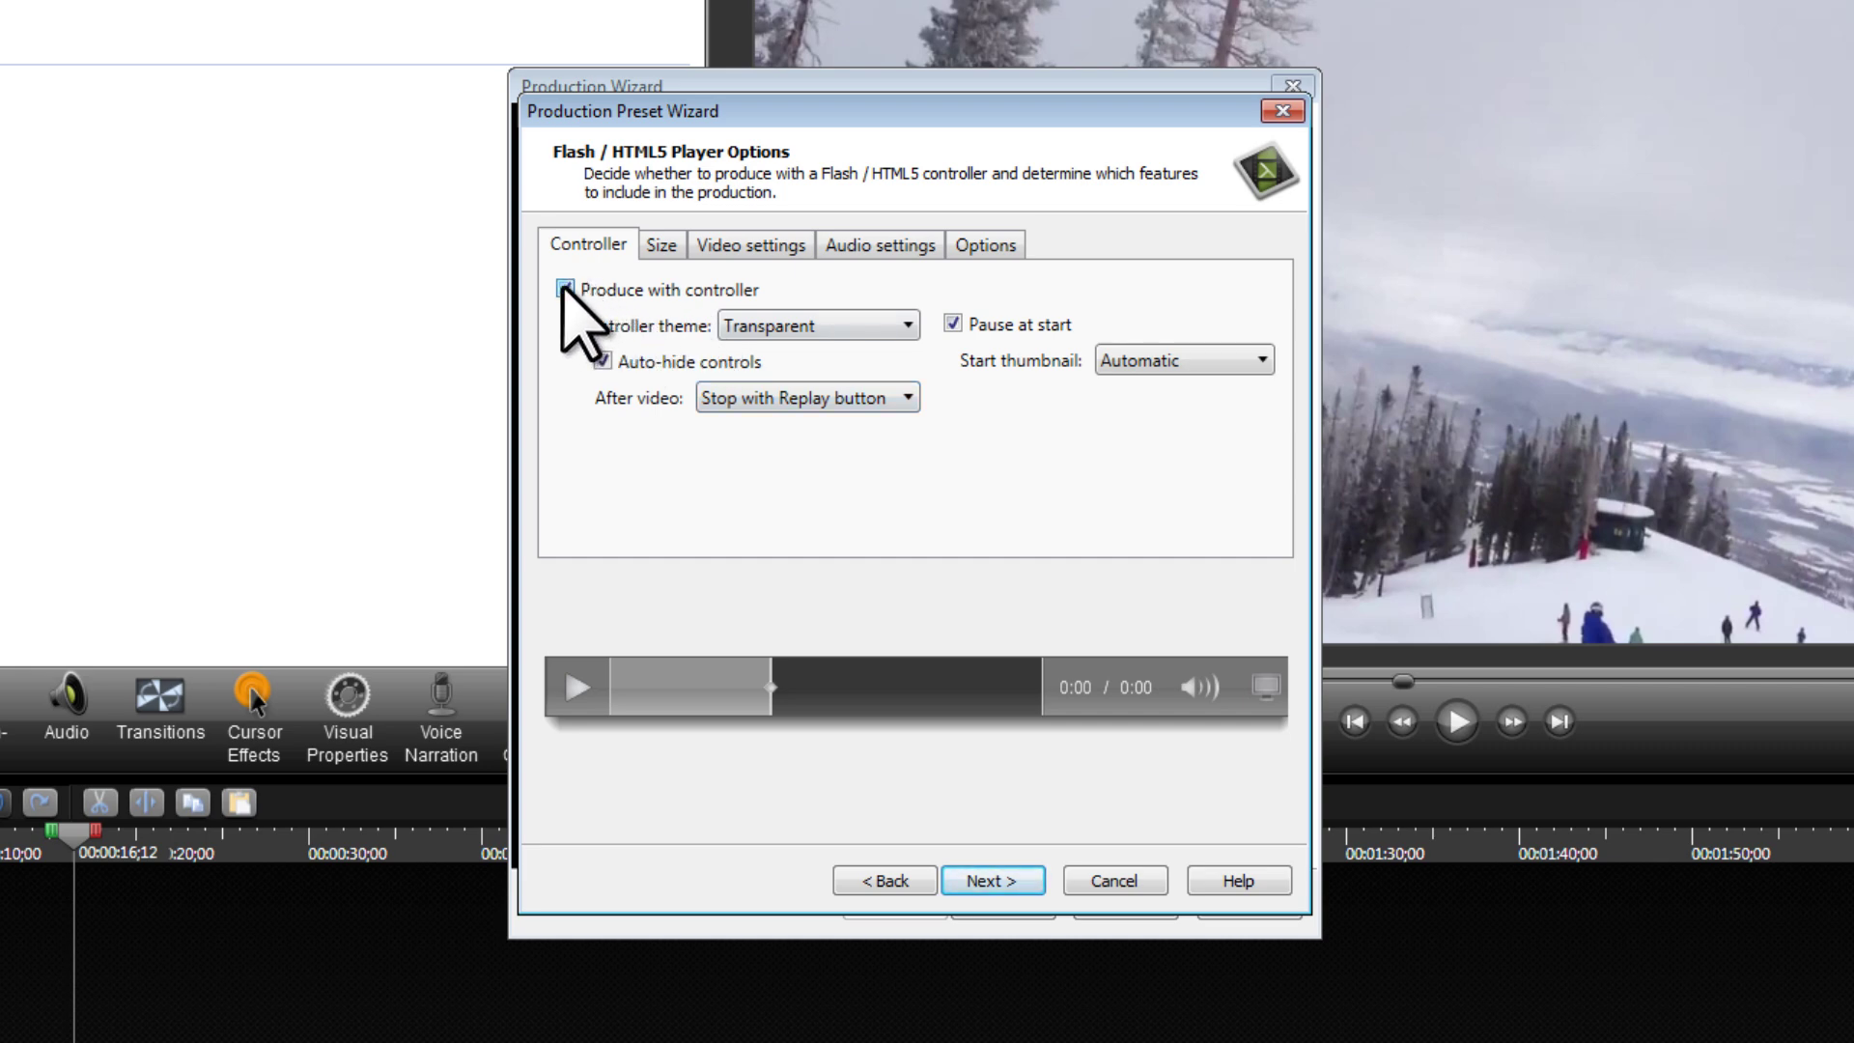
left_click(565, 289)
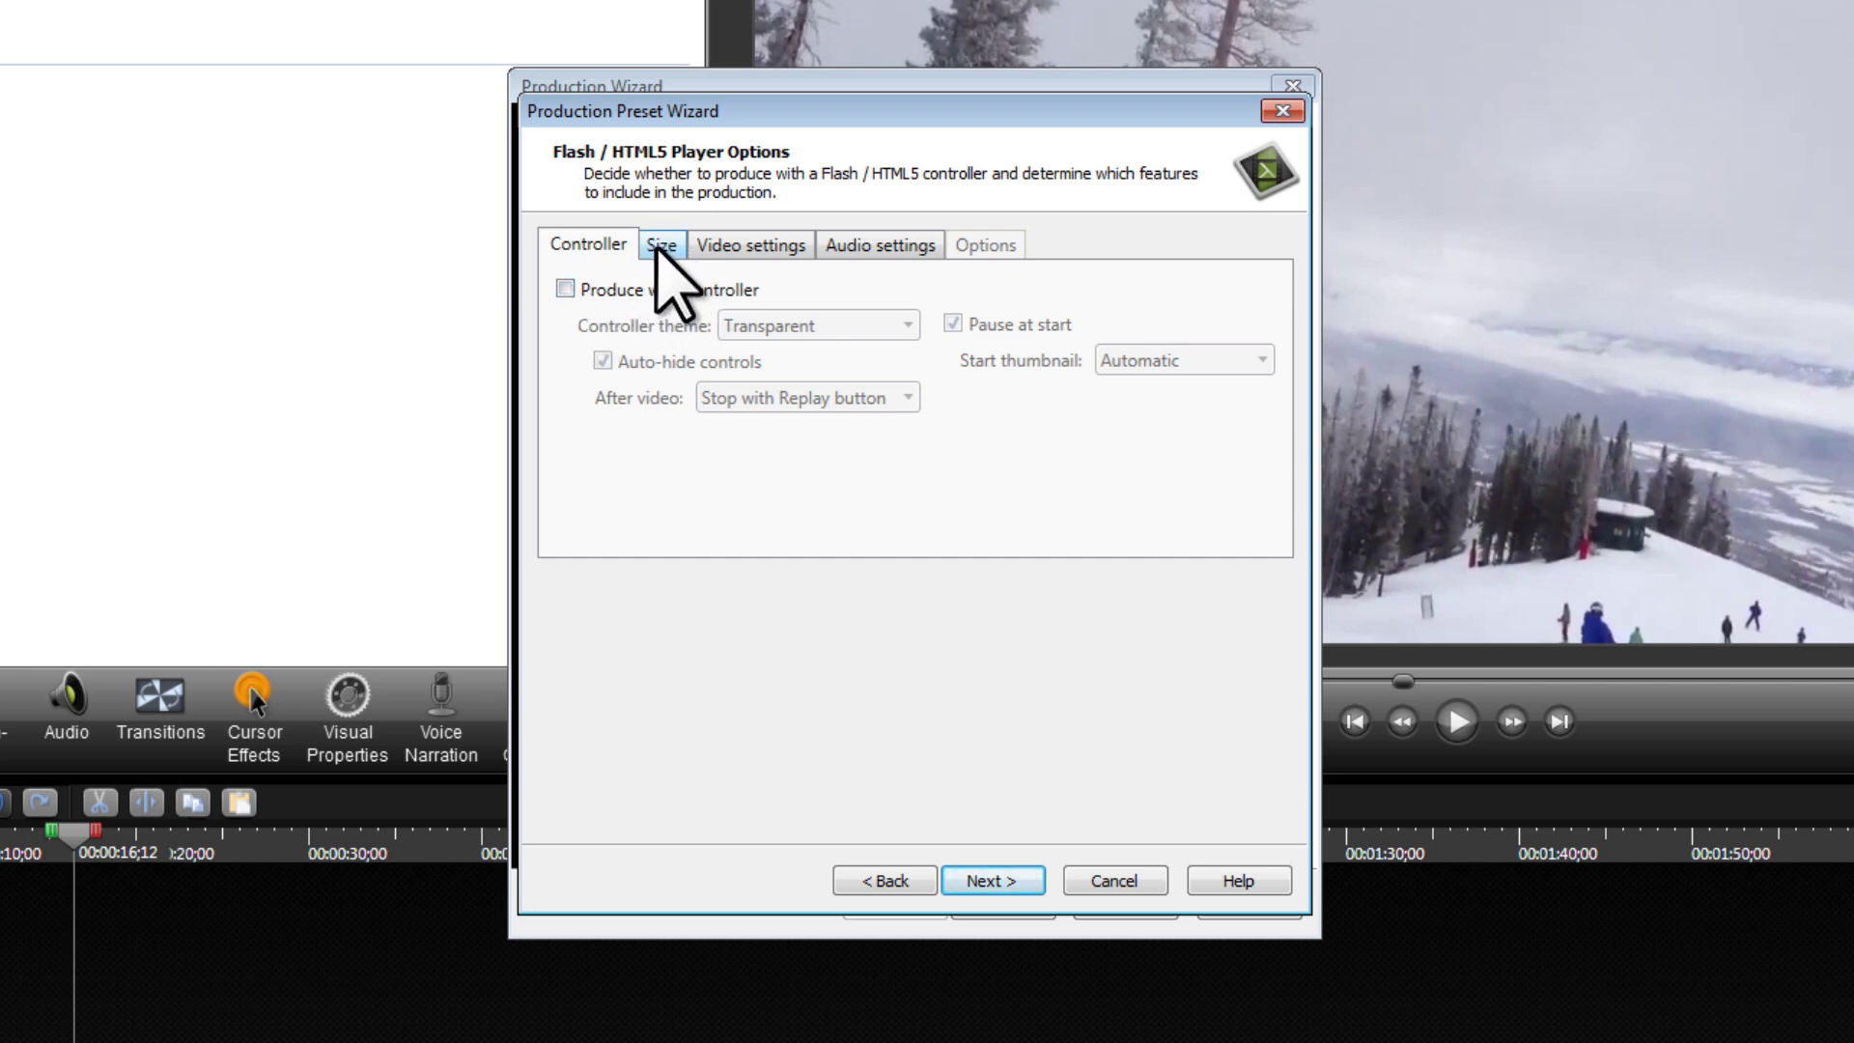
left_click(661, 246)
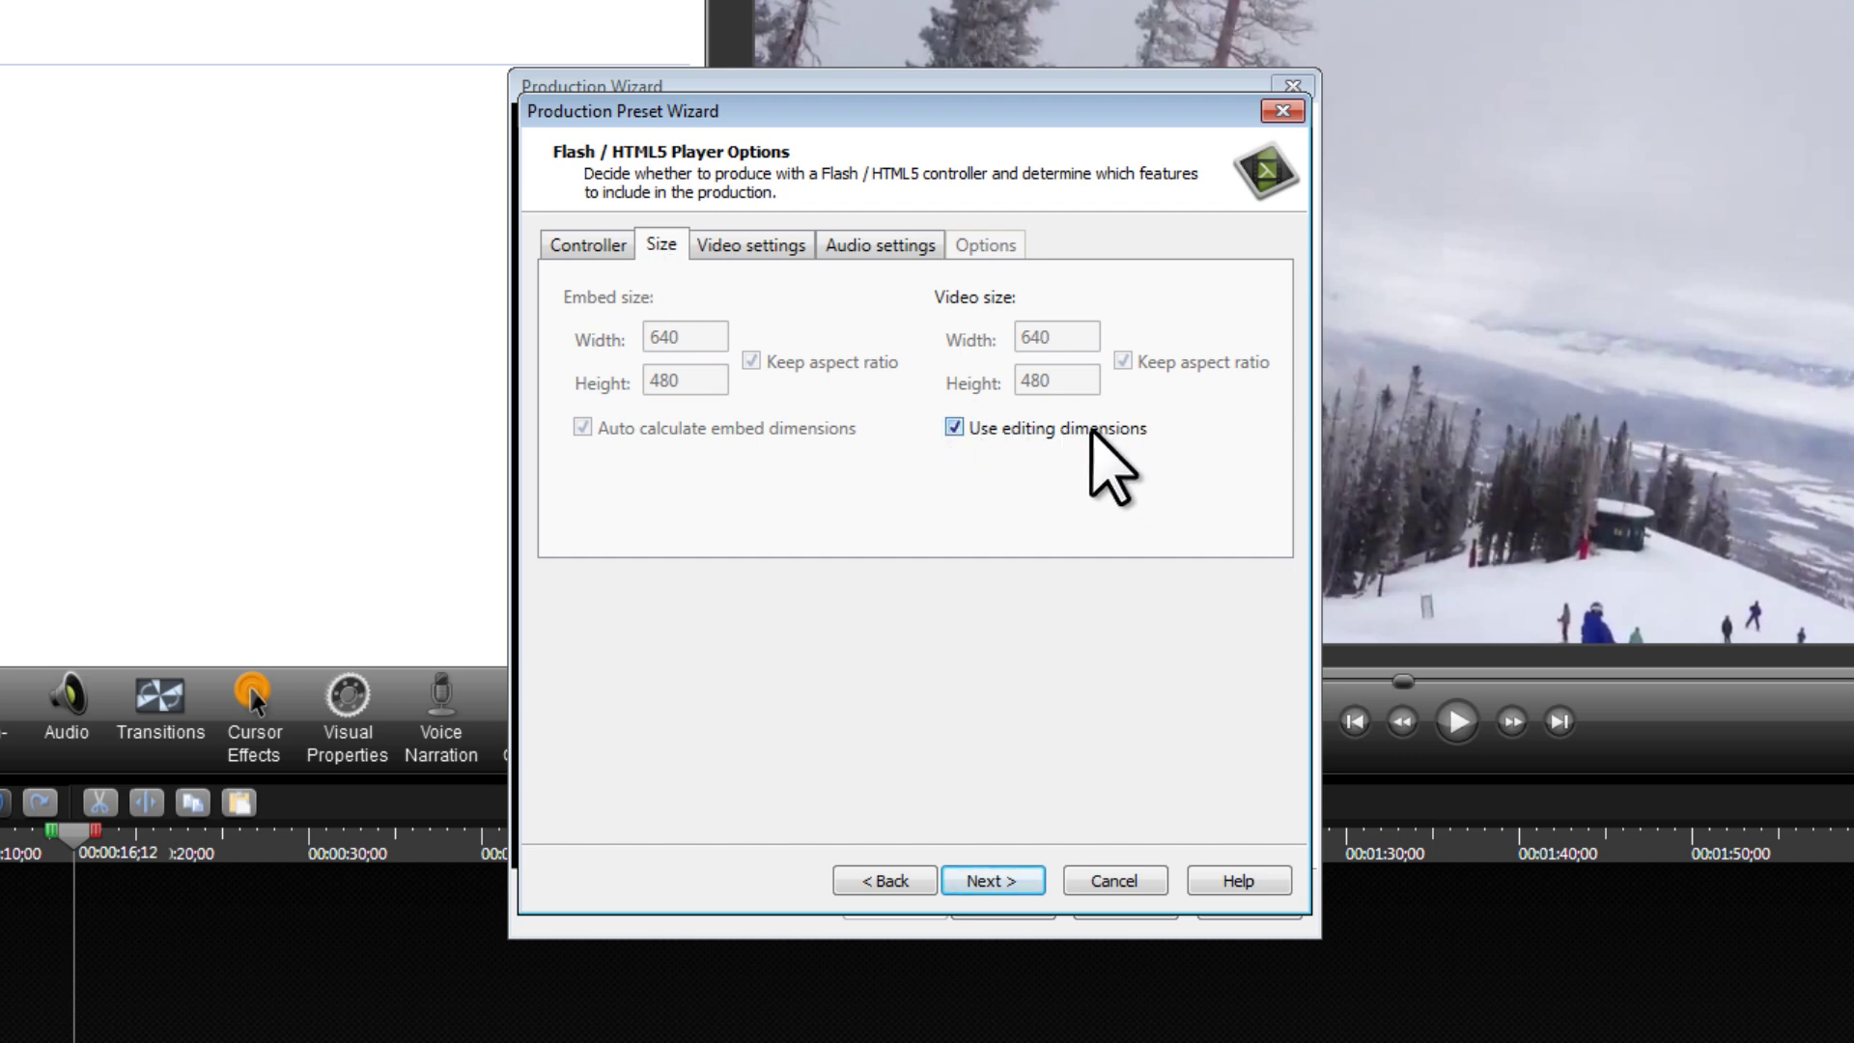
left_click(741, 247)
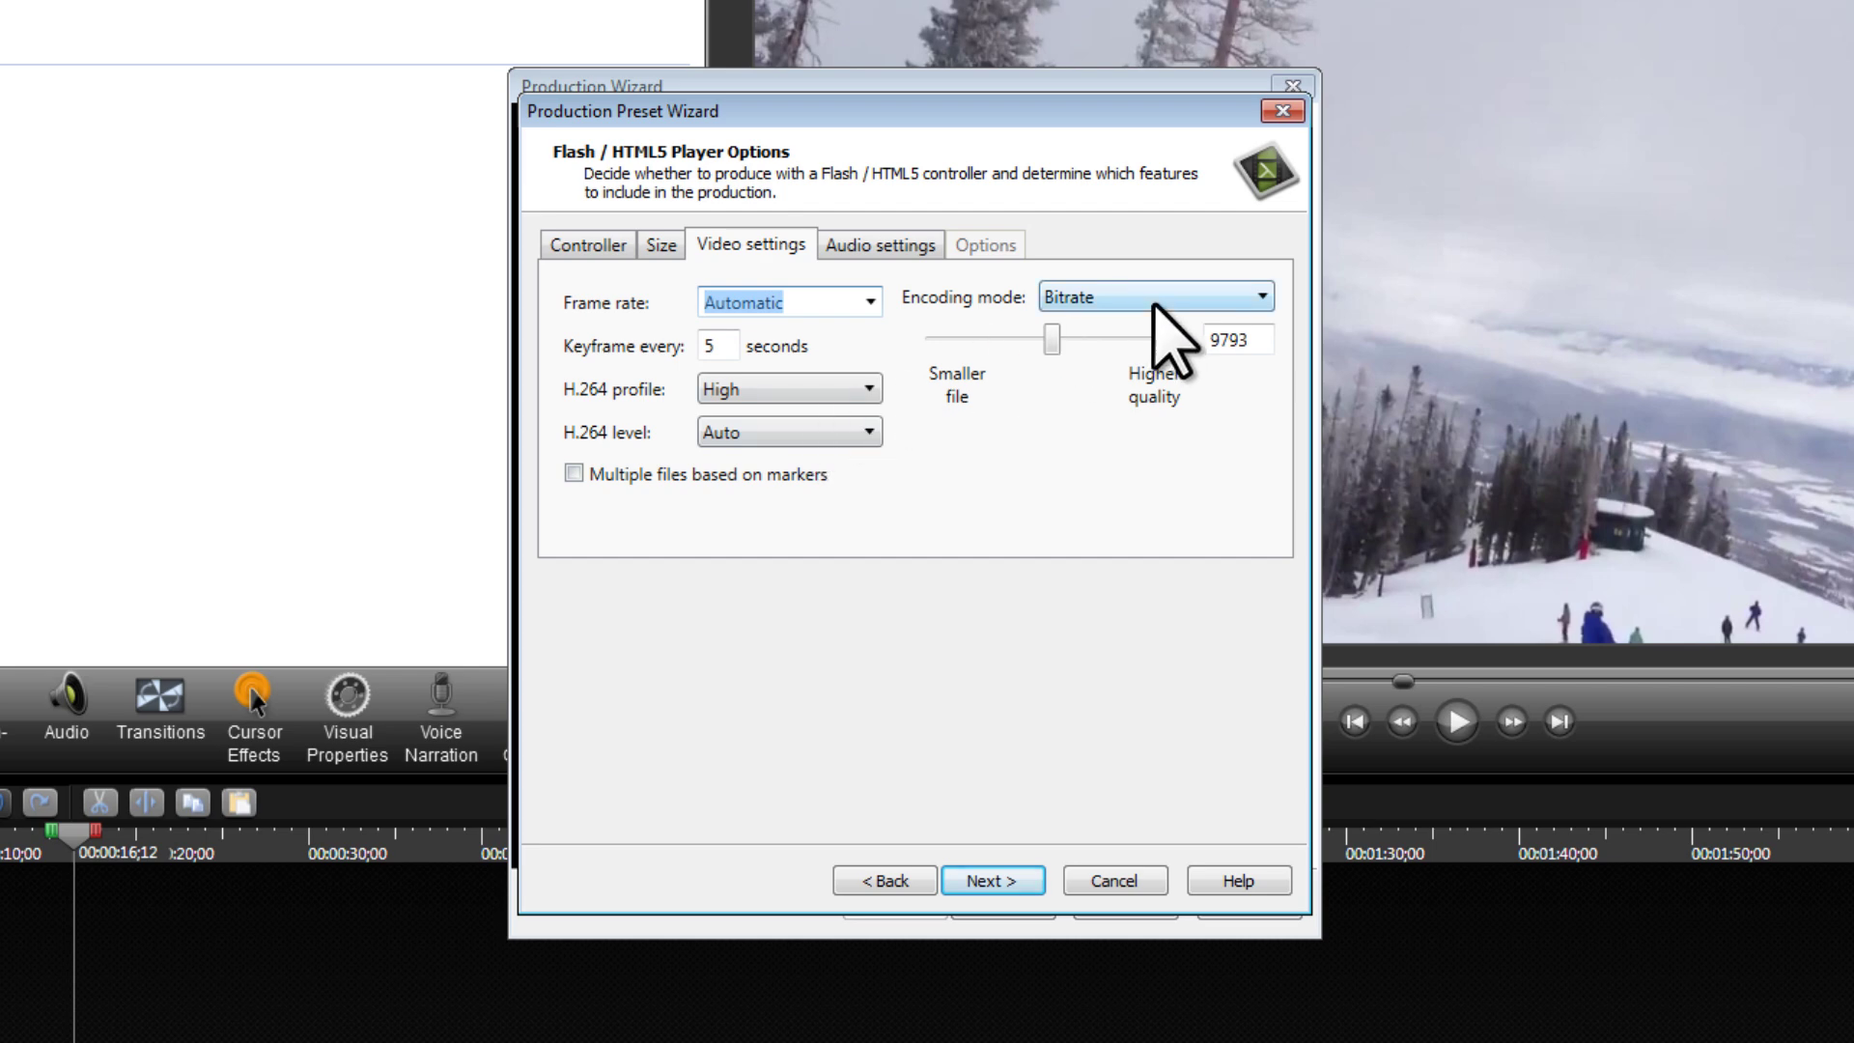
left_click_drag(1056, 339, 1185, 342)
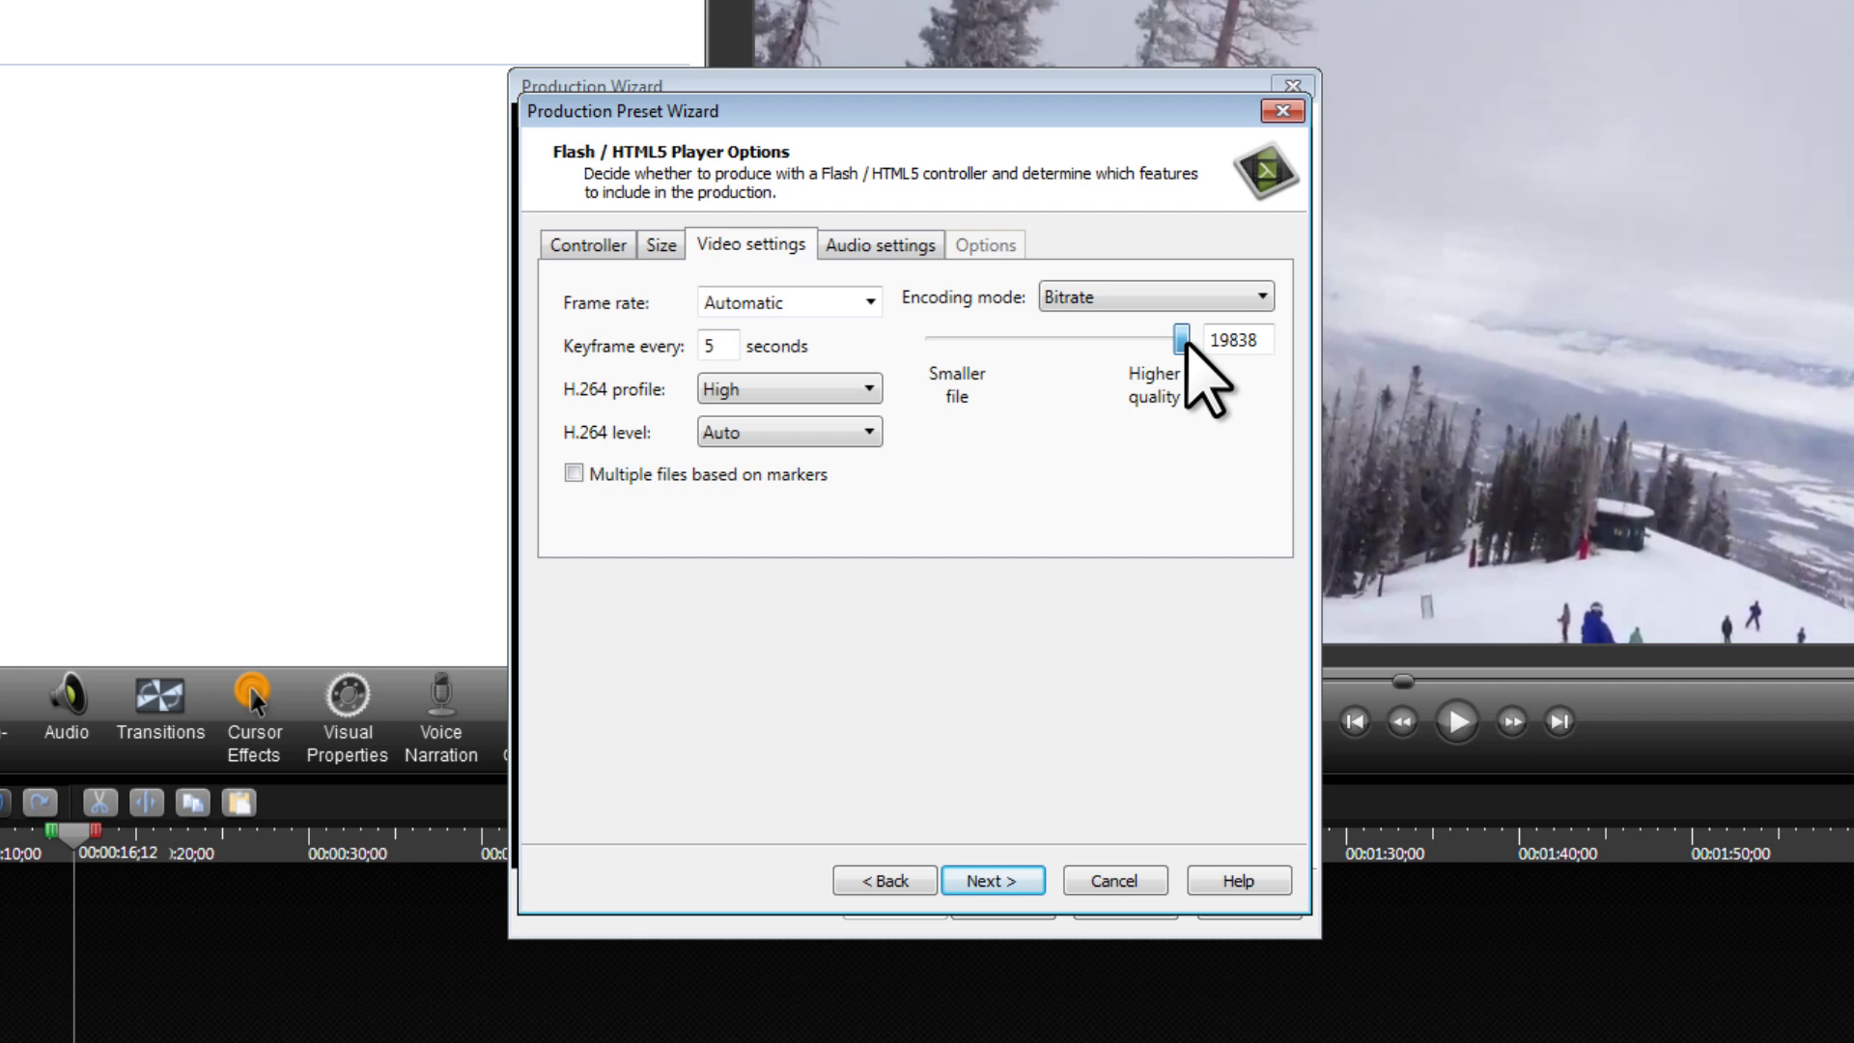
left_click(1236, 299)
left_click(1081, 315)
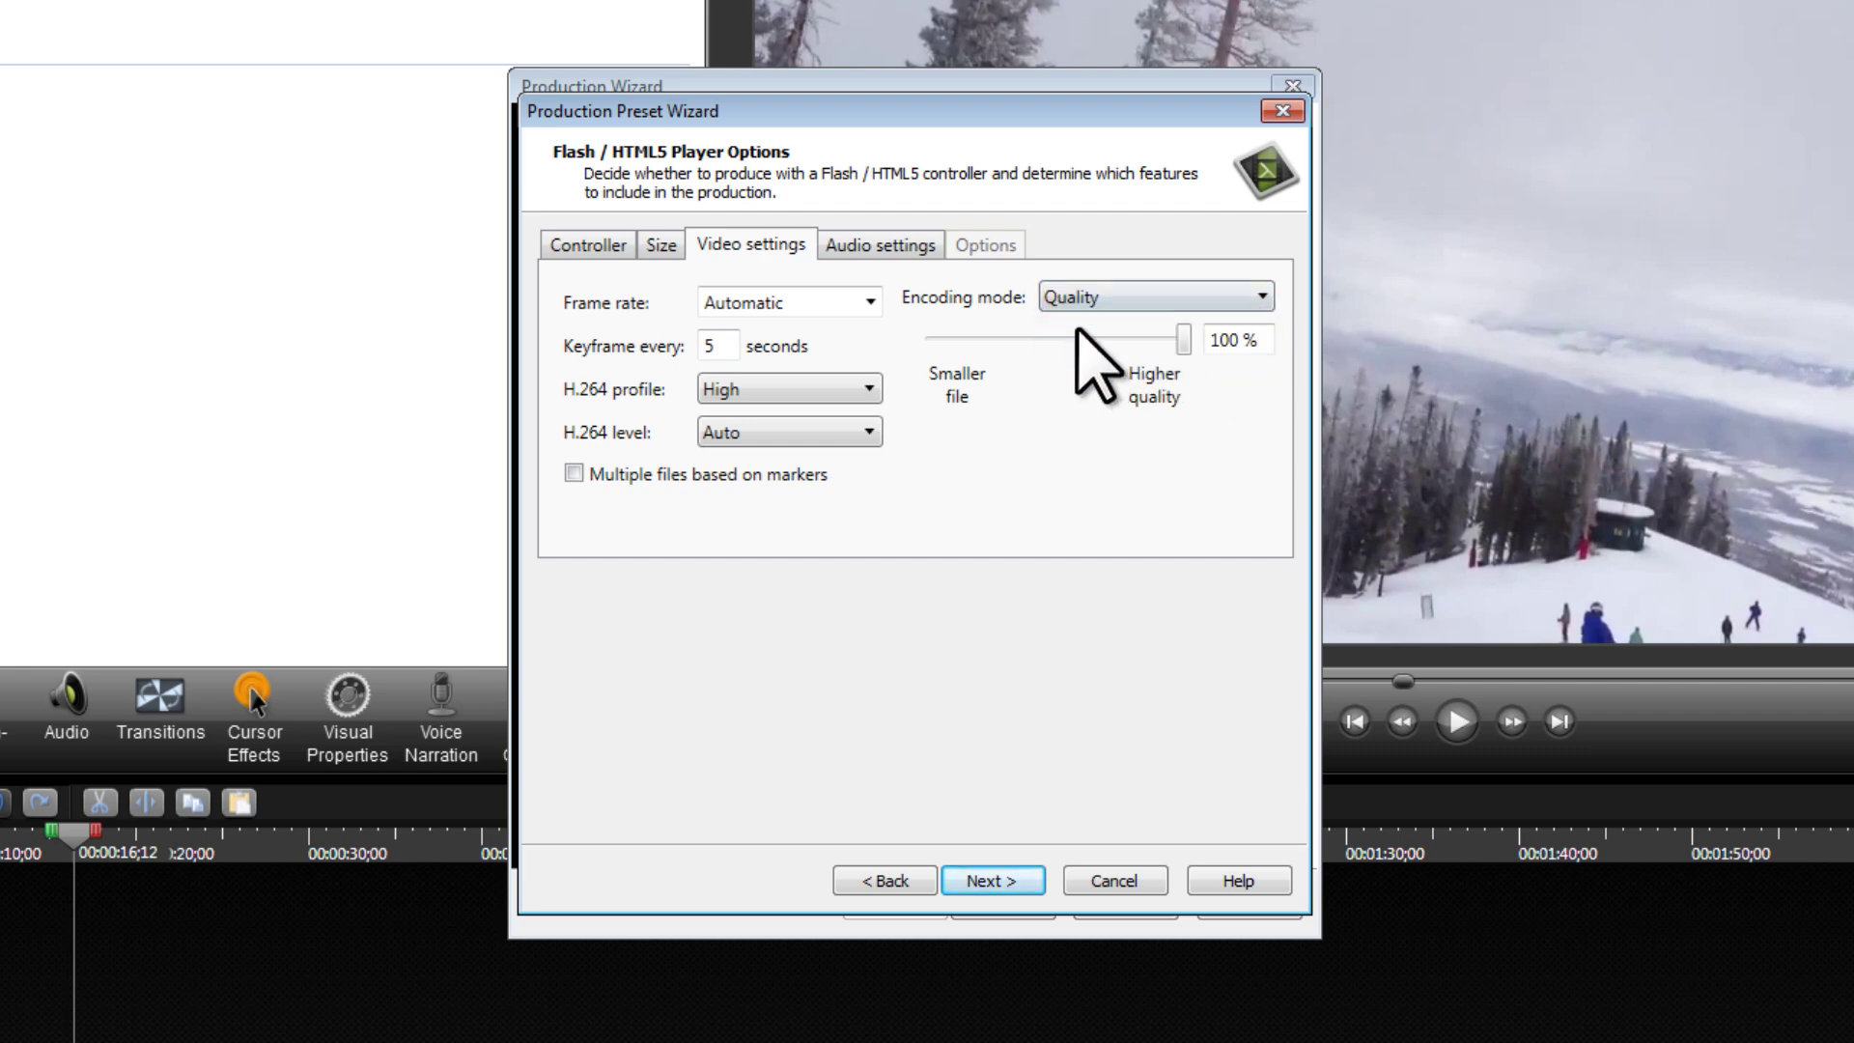
left_click_drag(1182, 340, 1225, 351)
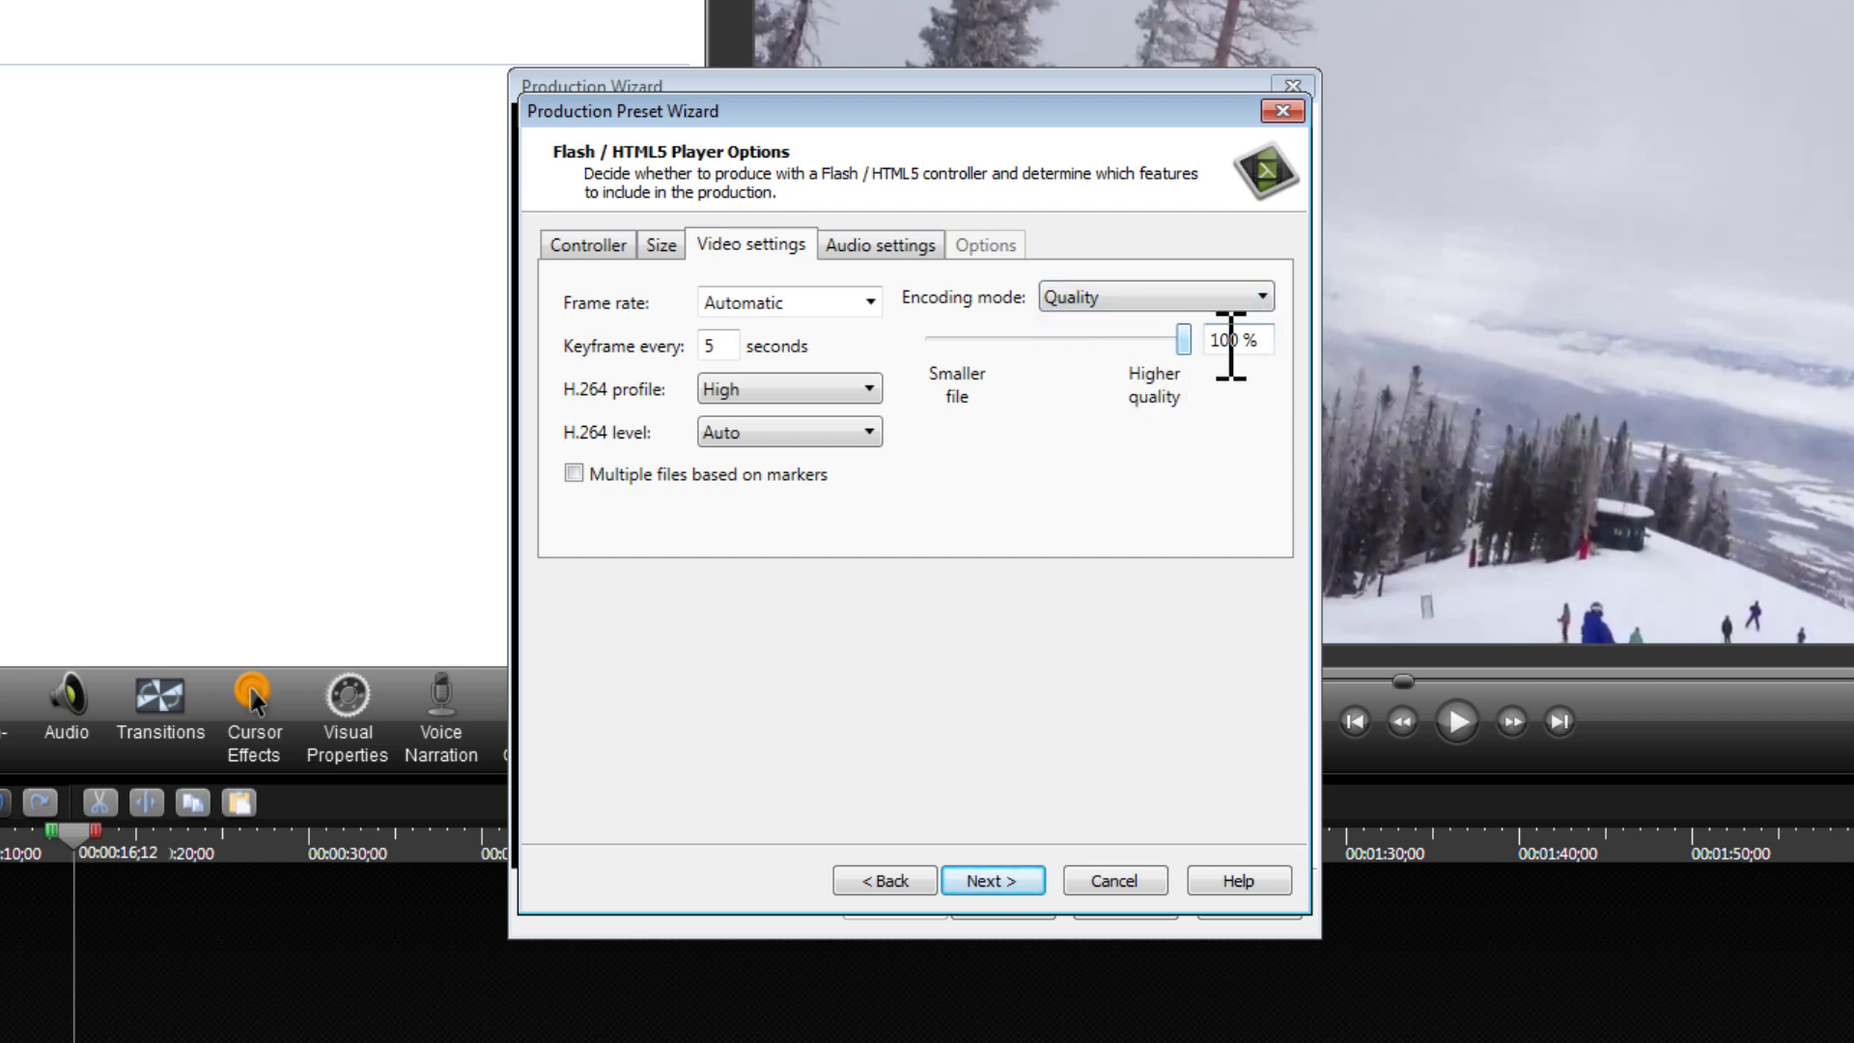
- Set the preset's audio bit rate to 1024 kbps
left_click(879, 248)
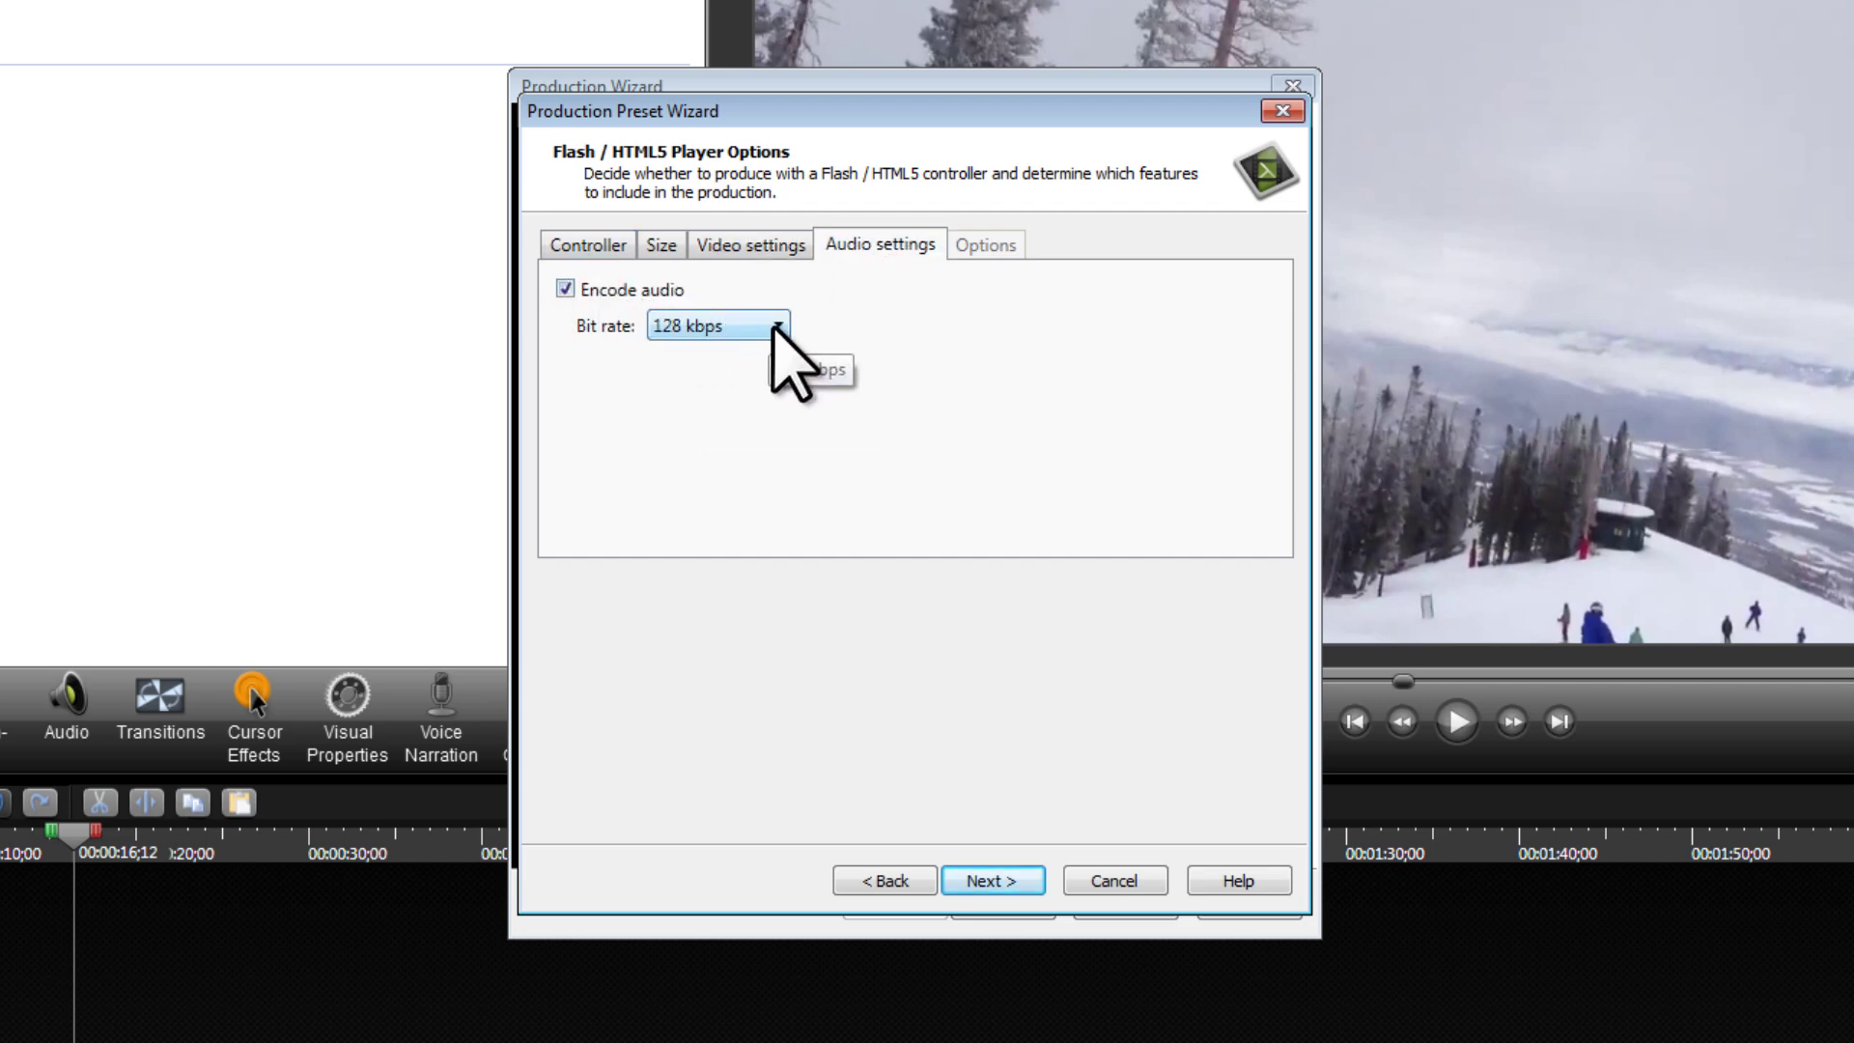
left_click(776, 328)
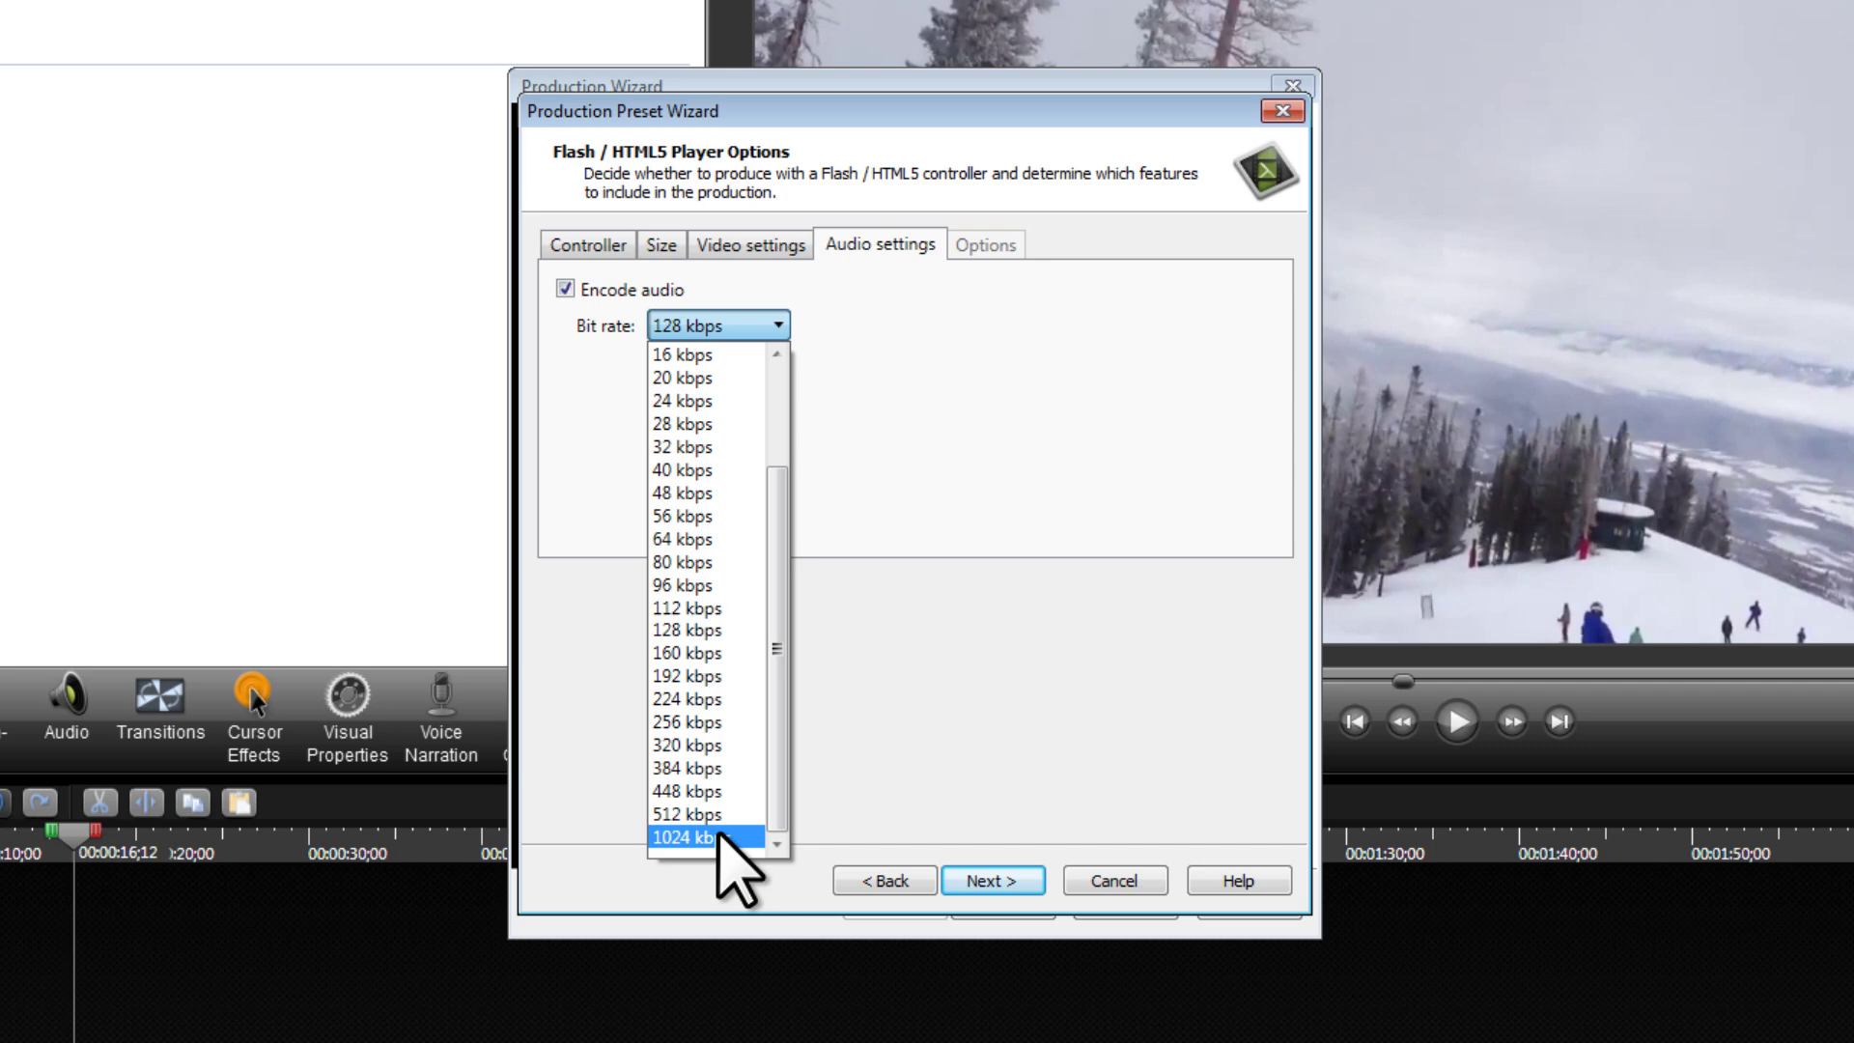
left_click(723, 837)
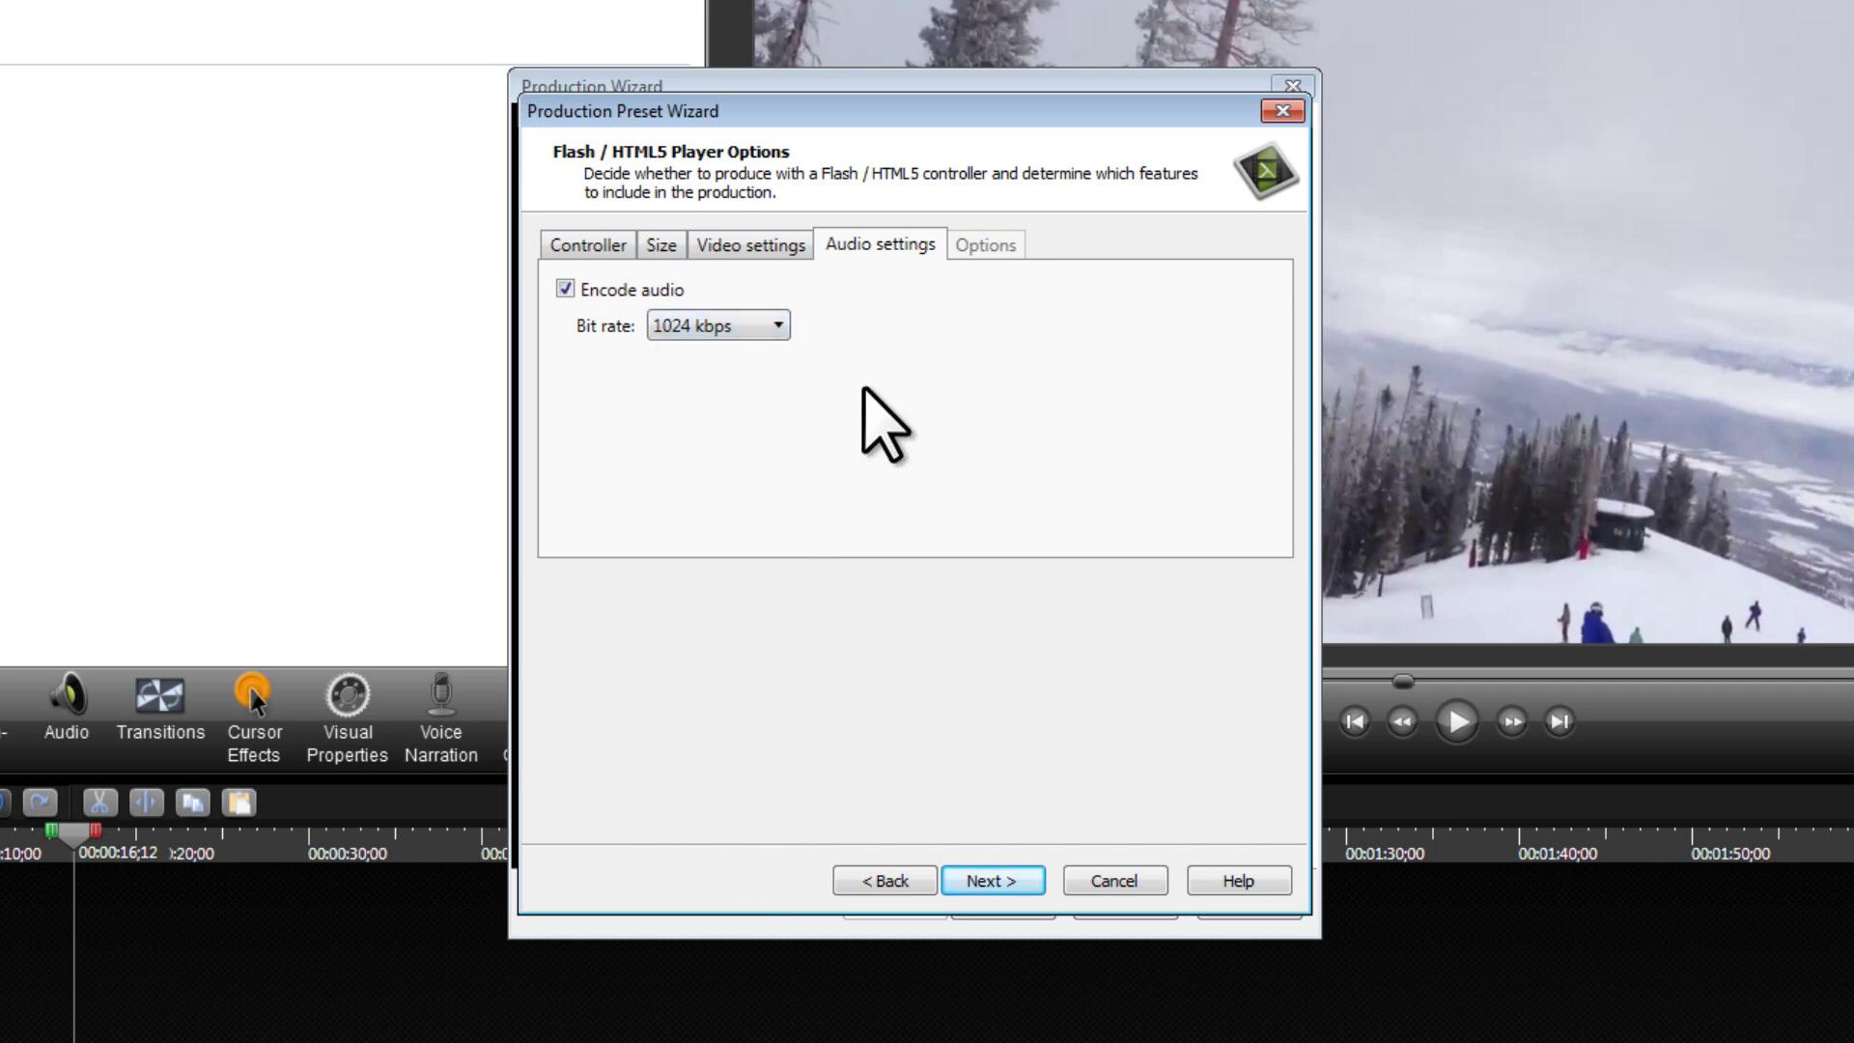
- Finish the 1920x180 HD preset wizard and close the Manage Production Presets dialog
left_click(994, 881)
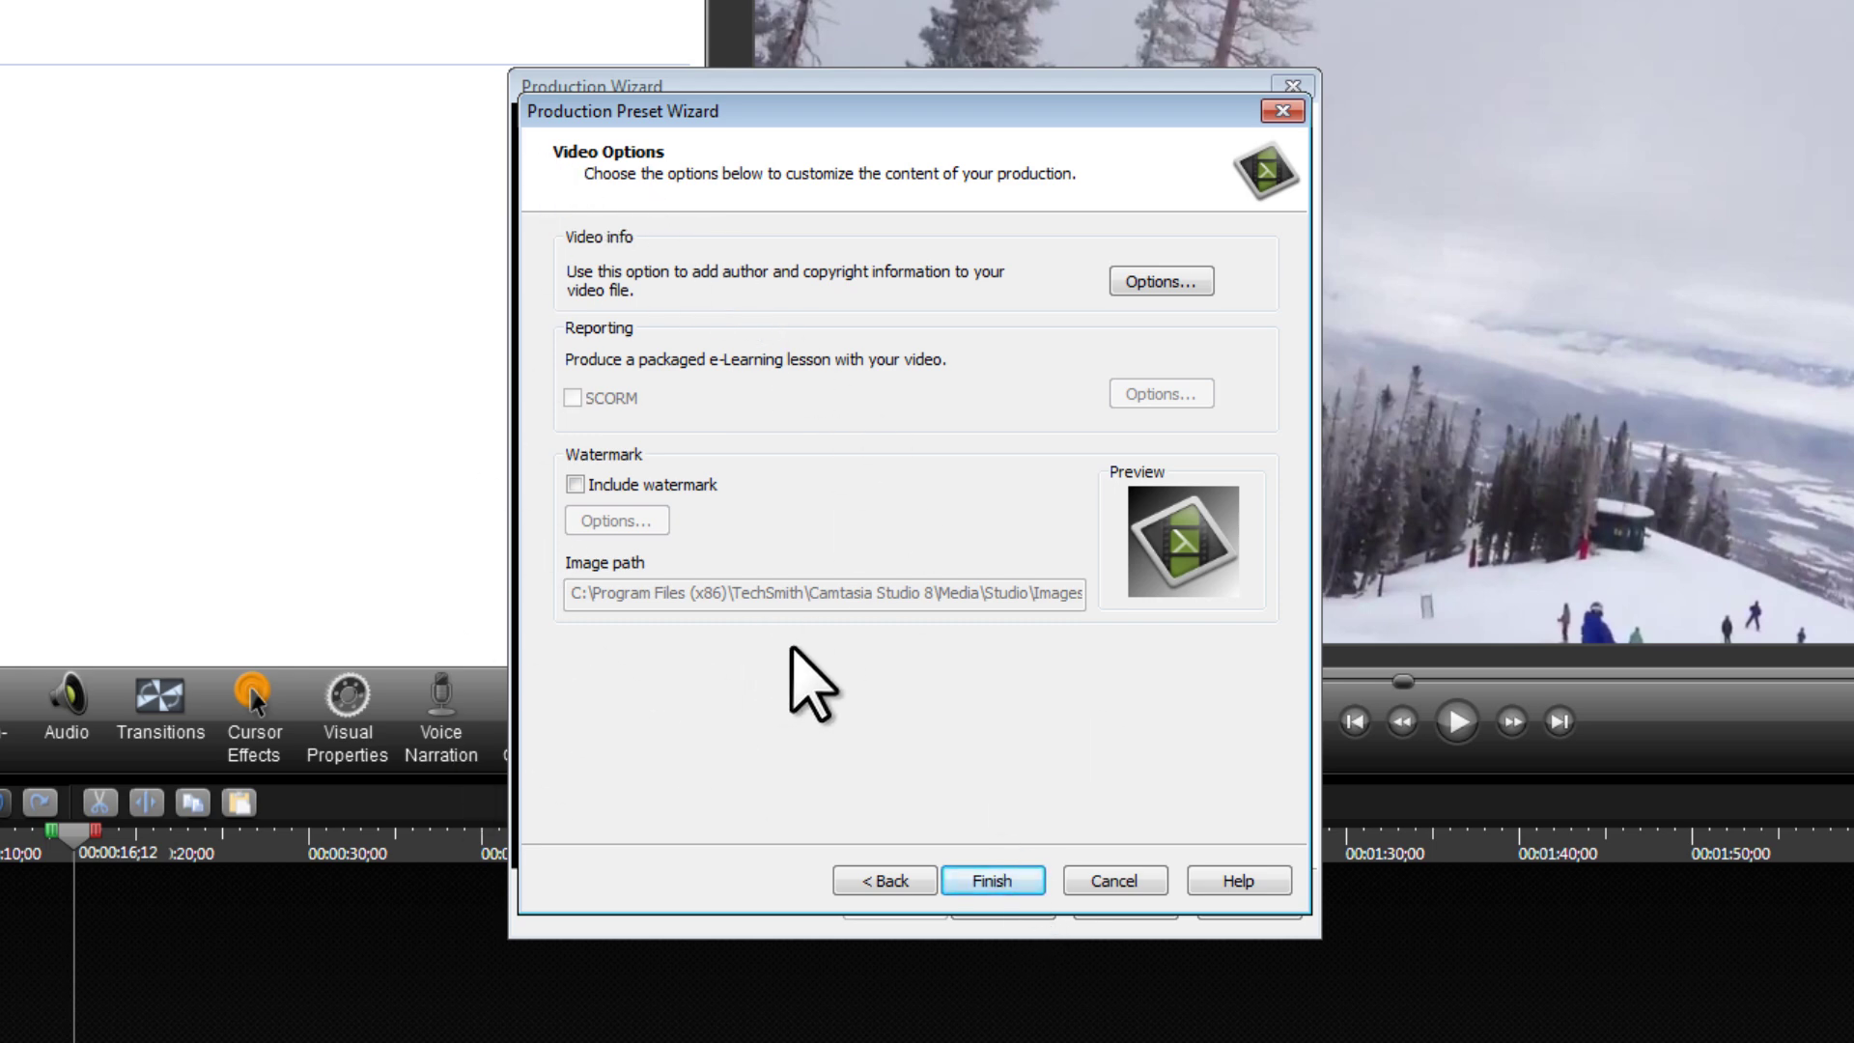
left_click(998, 881)
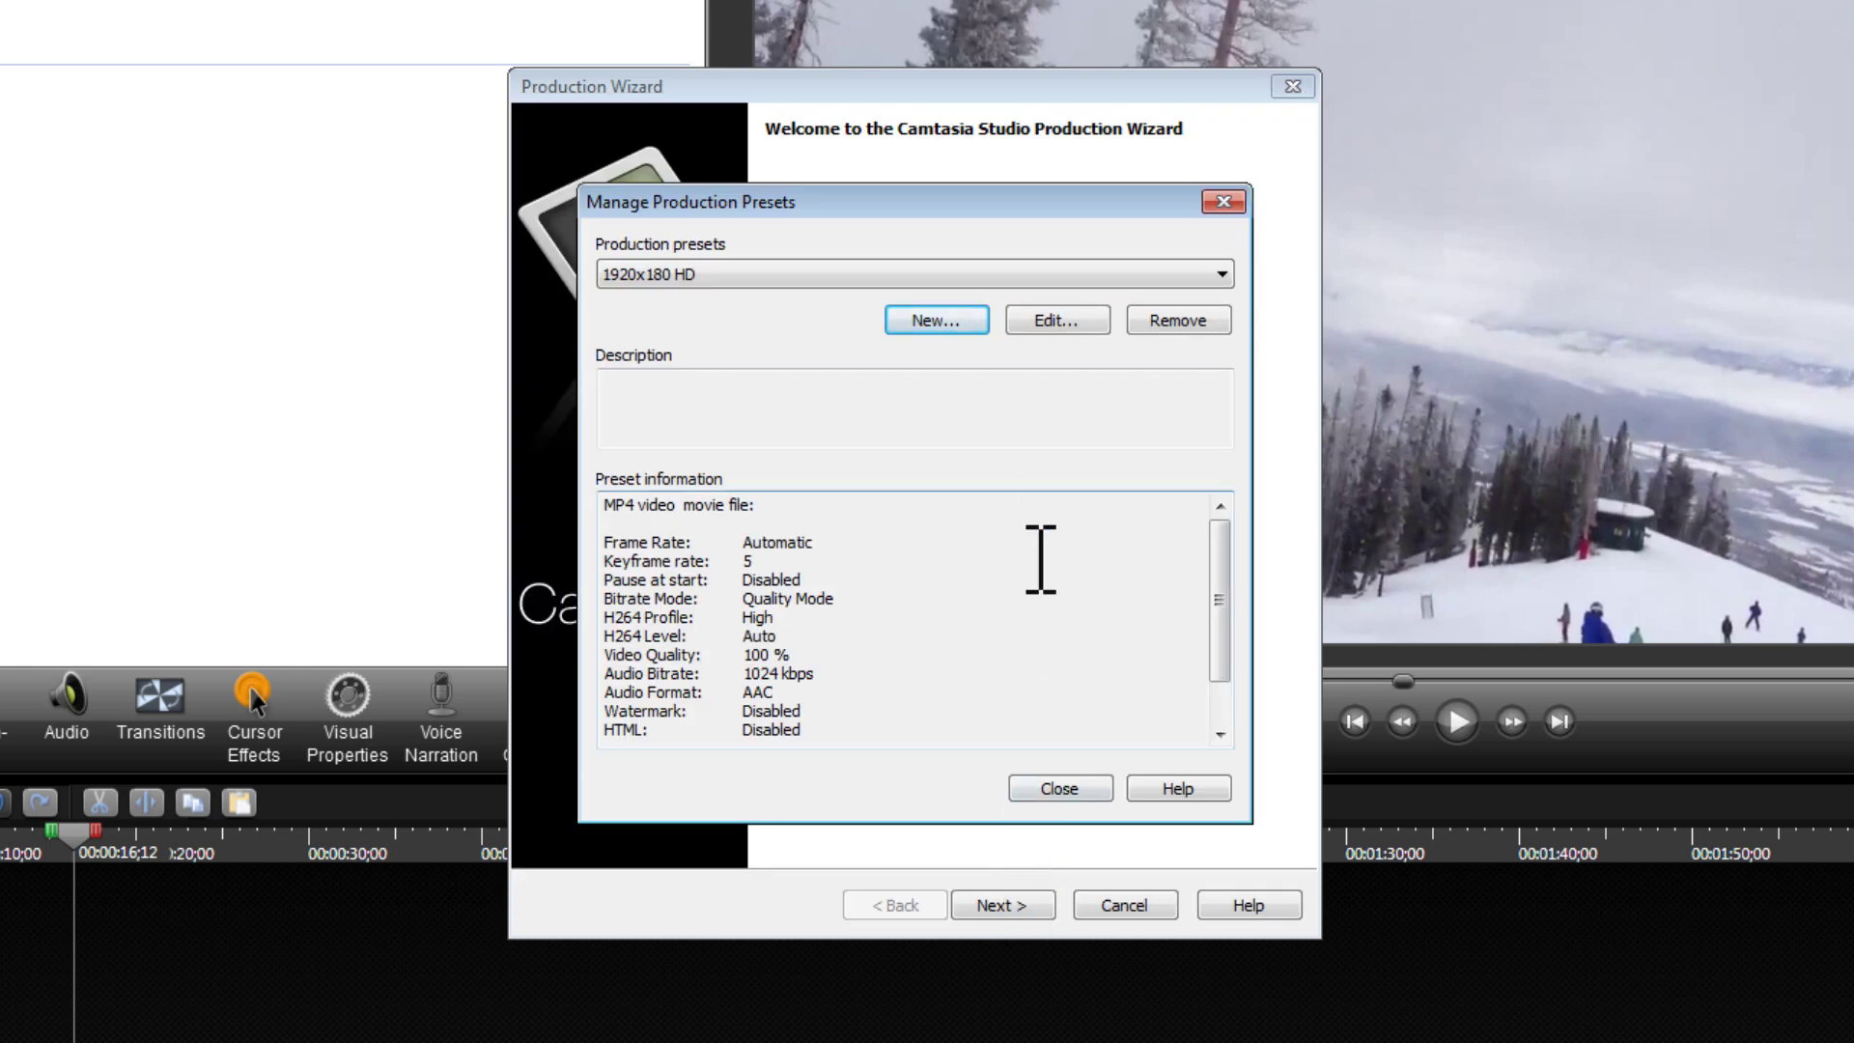
left_click(1061, 788)
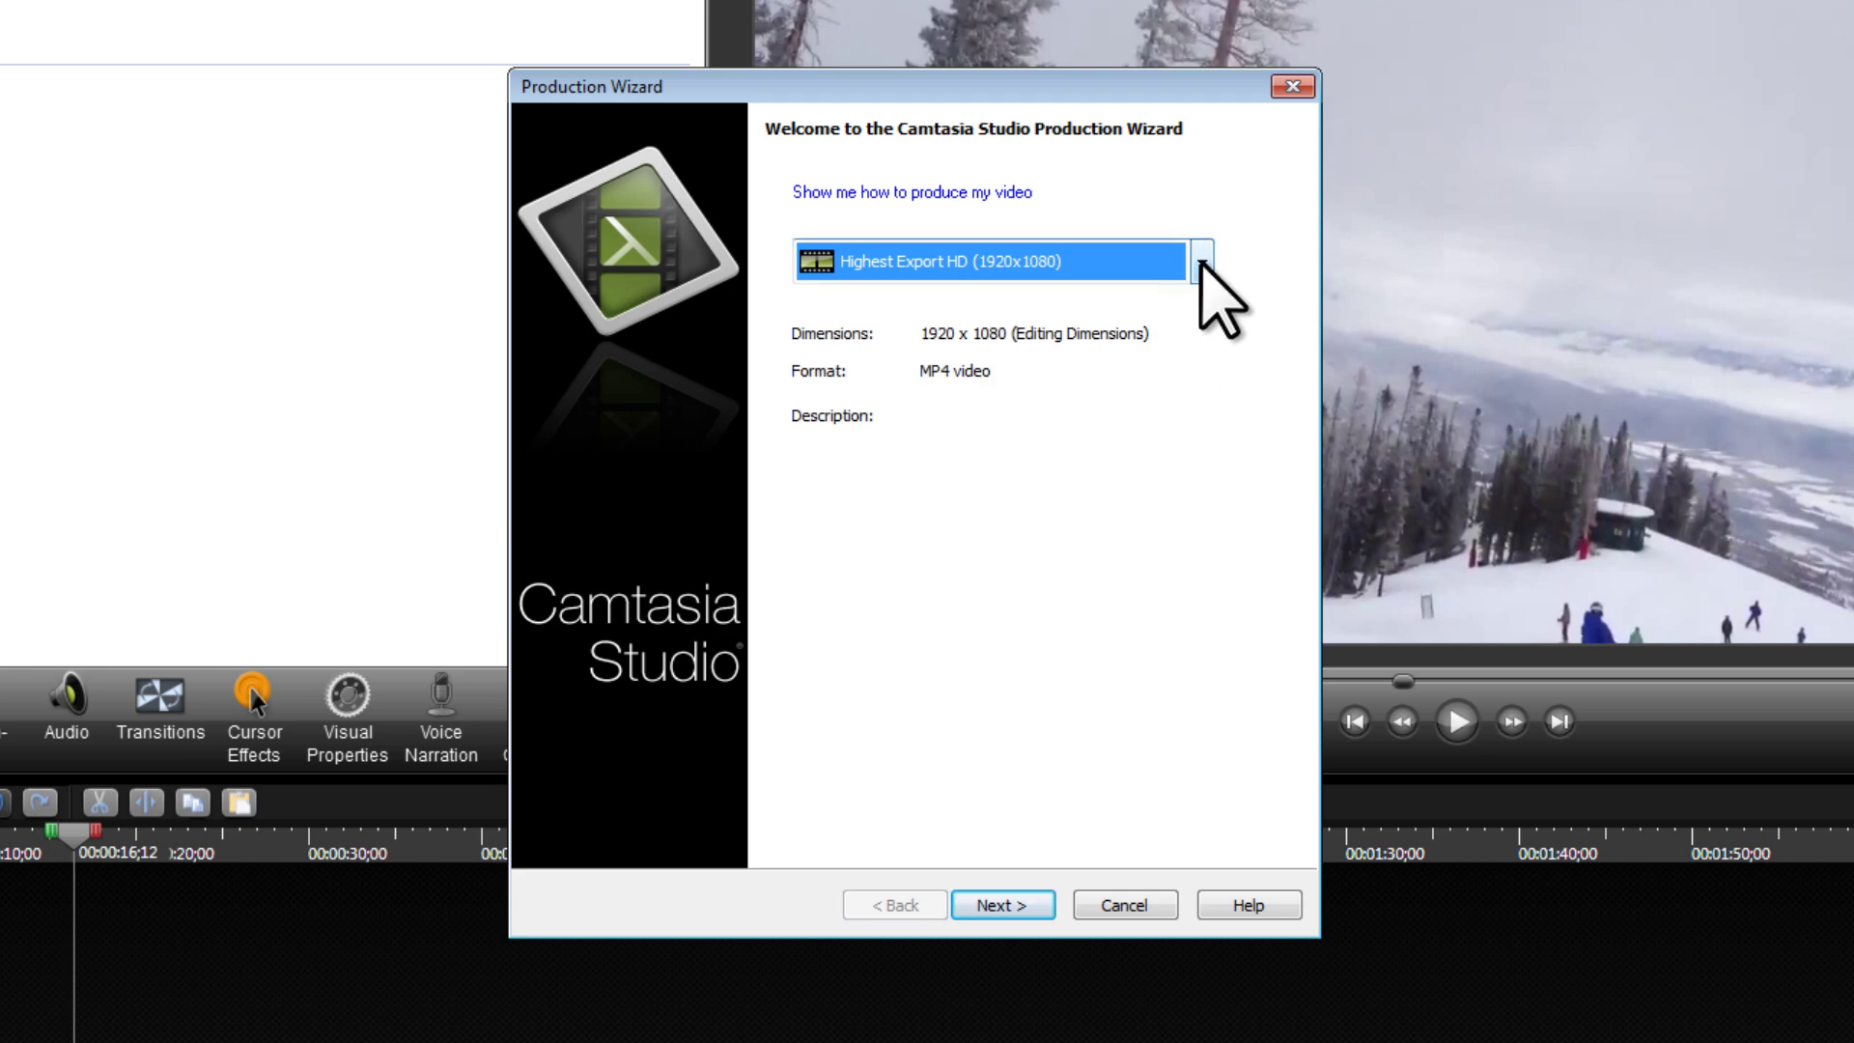
- Produce the video with the 1920x180 HD preset as Name.mp4 into a Desktop folder
left_click(1203, 262)
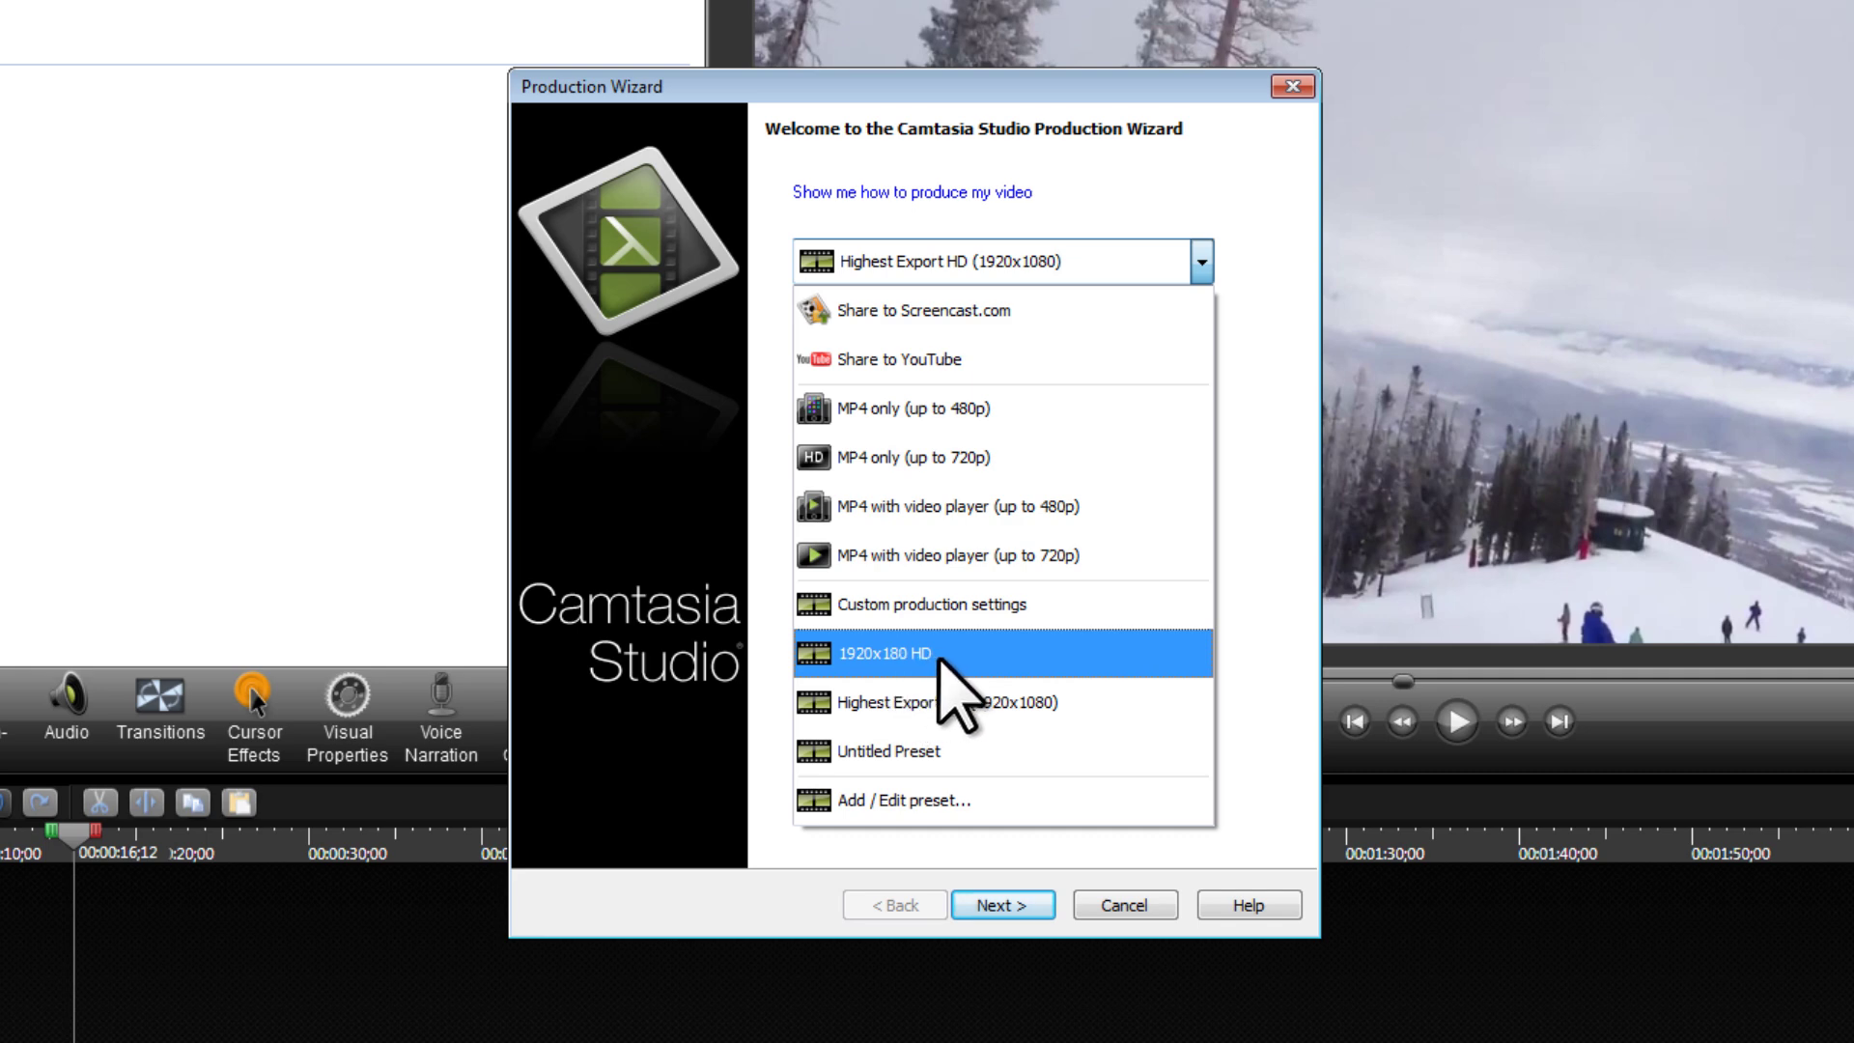
left_click(945, 659)
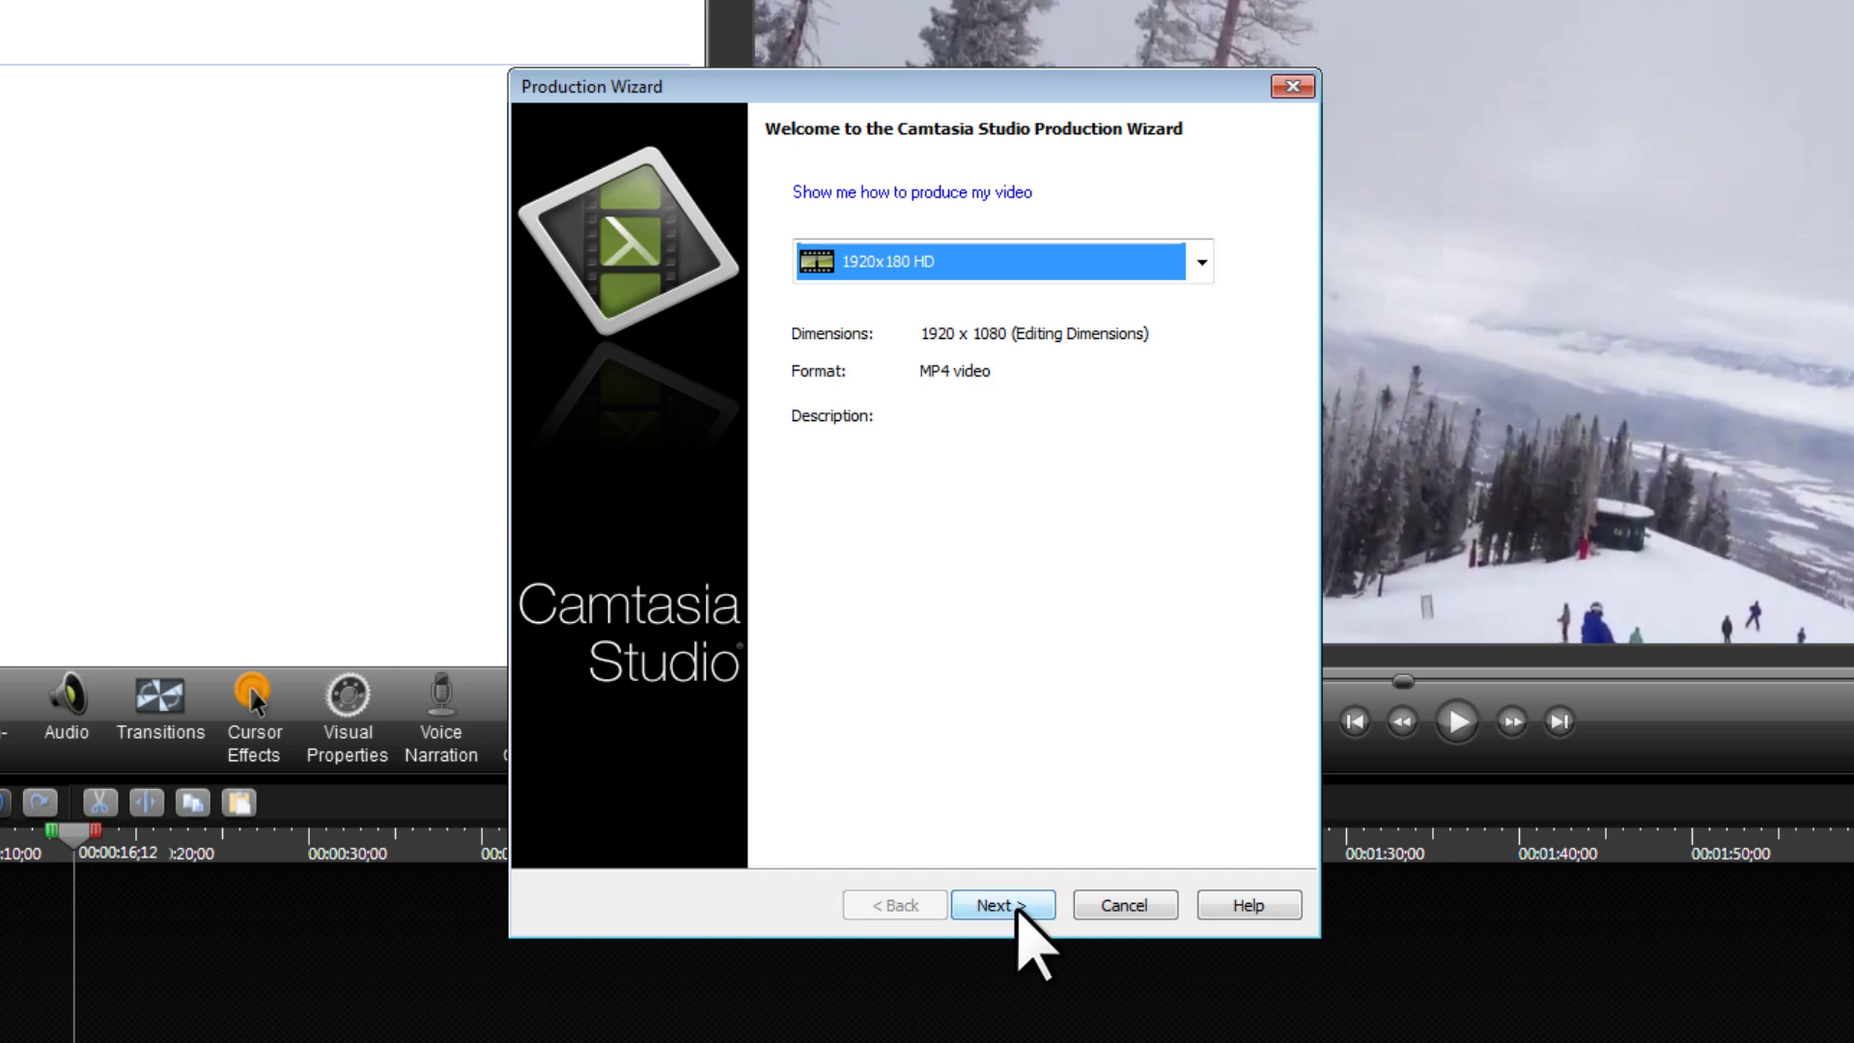
left_click(1002, 905)
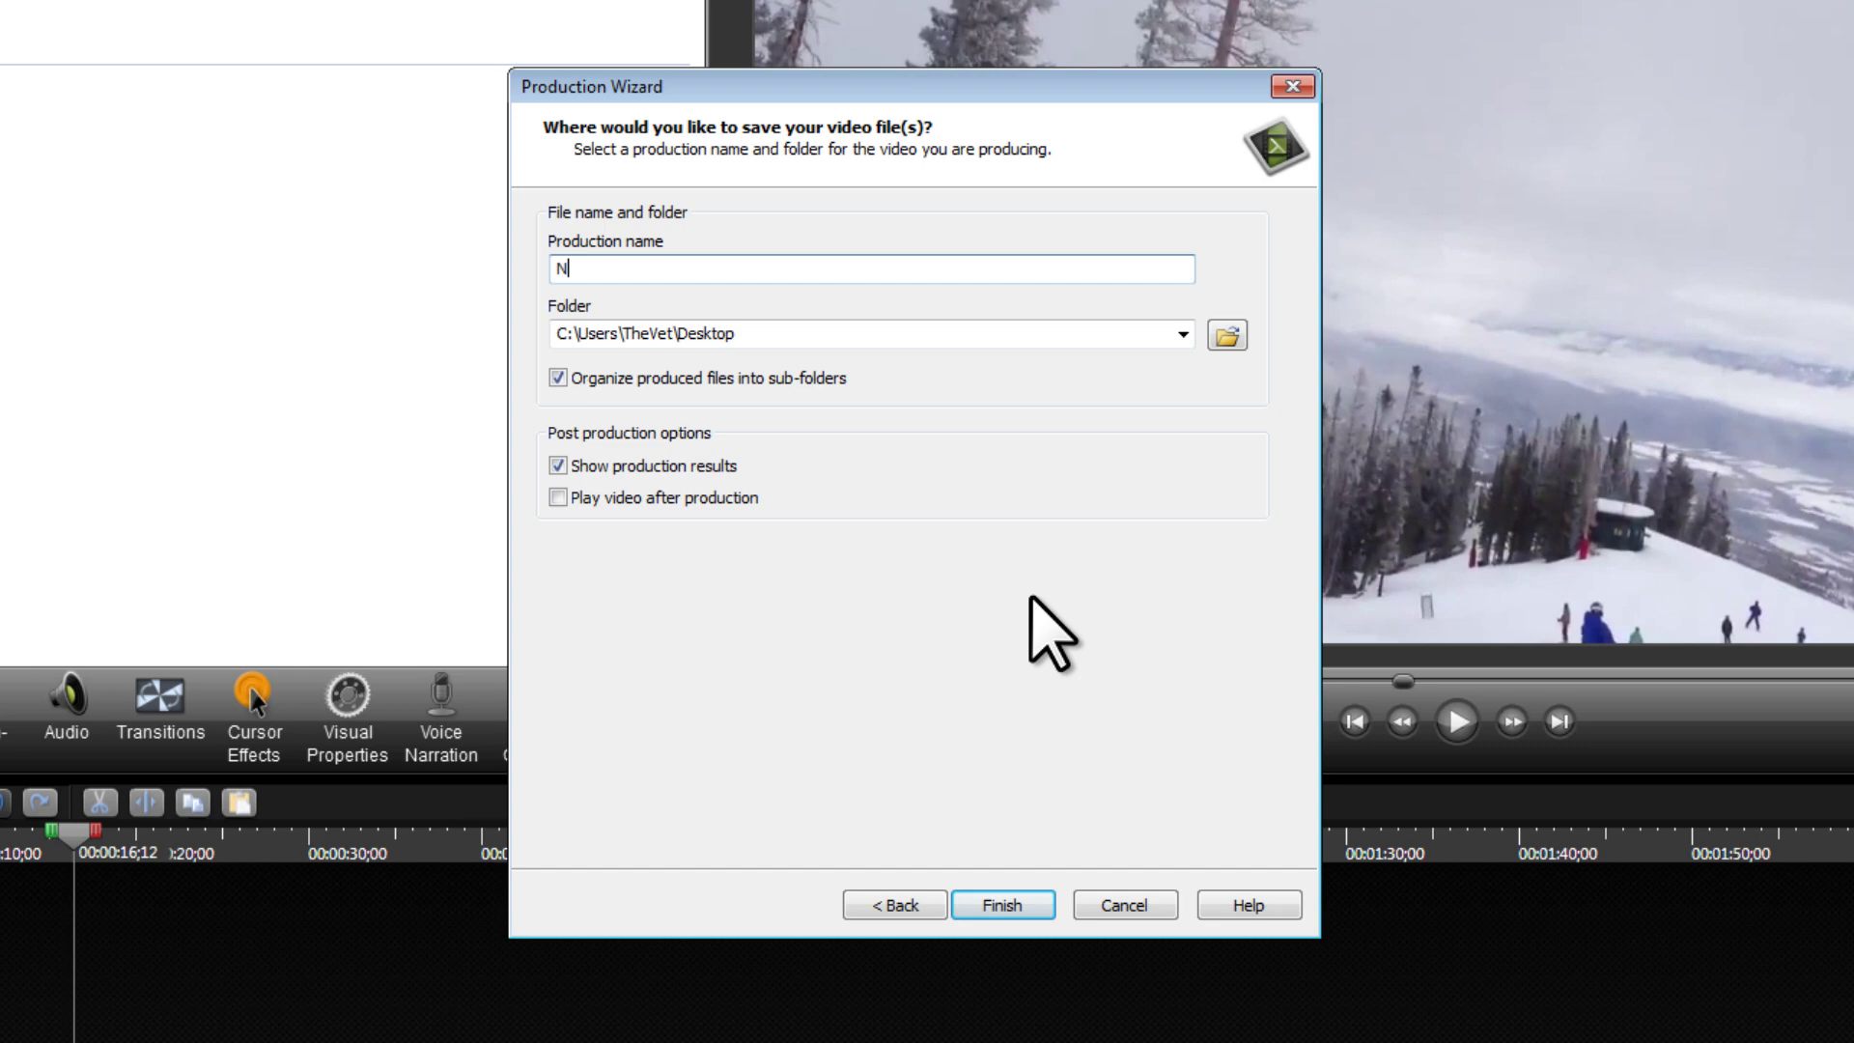
left_click_drag(860, 334, 575, 333)
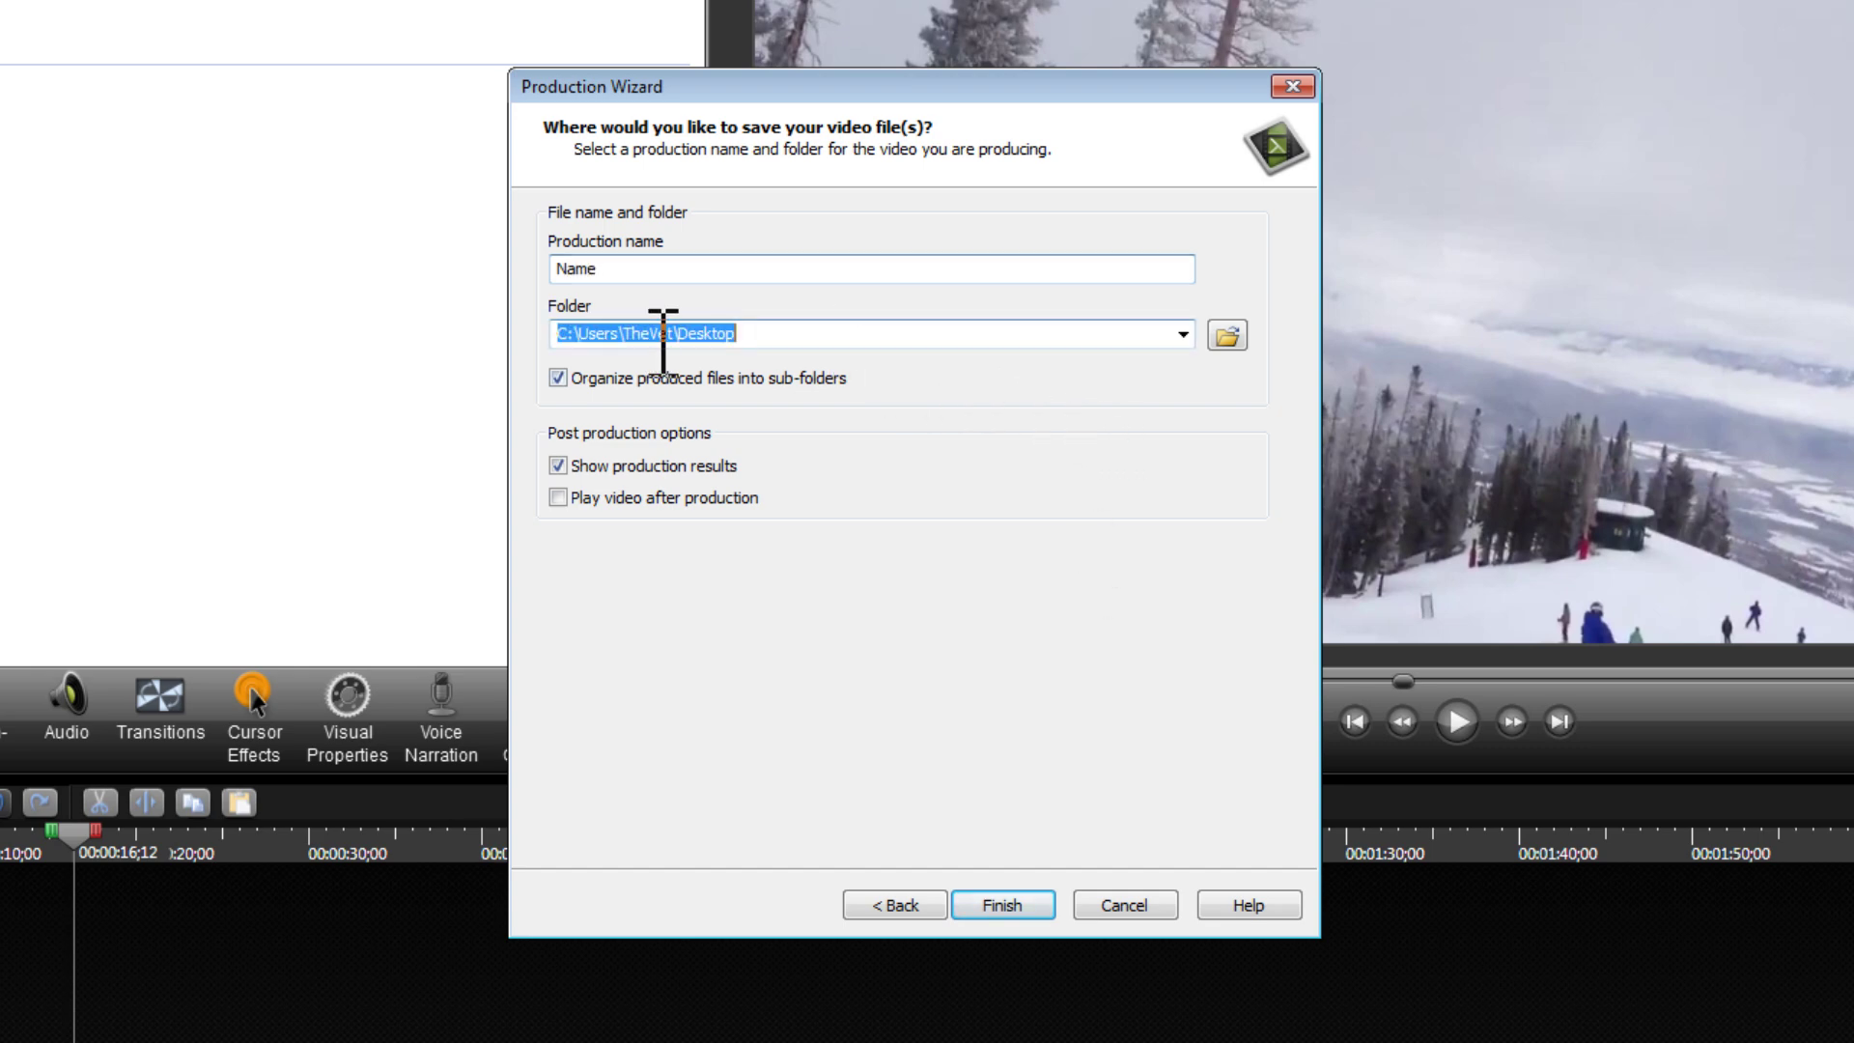
left_click(750, 337)
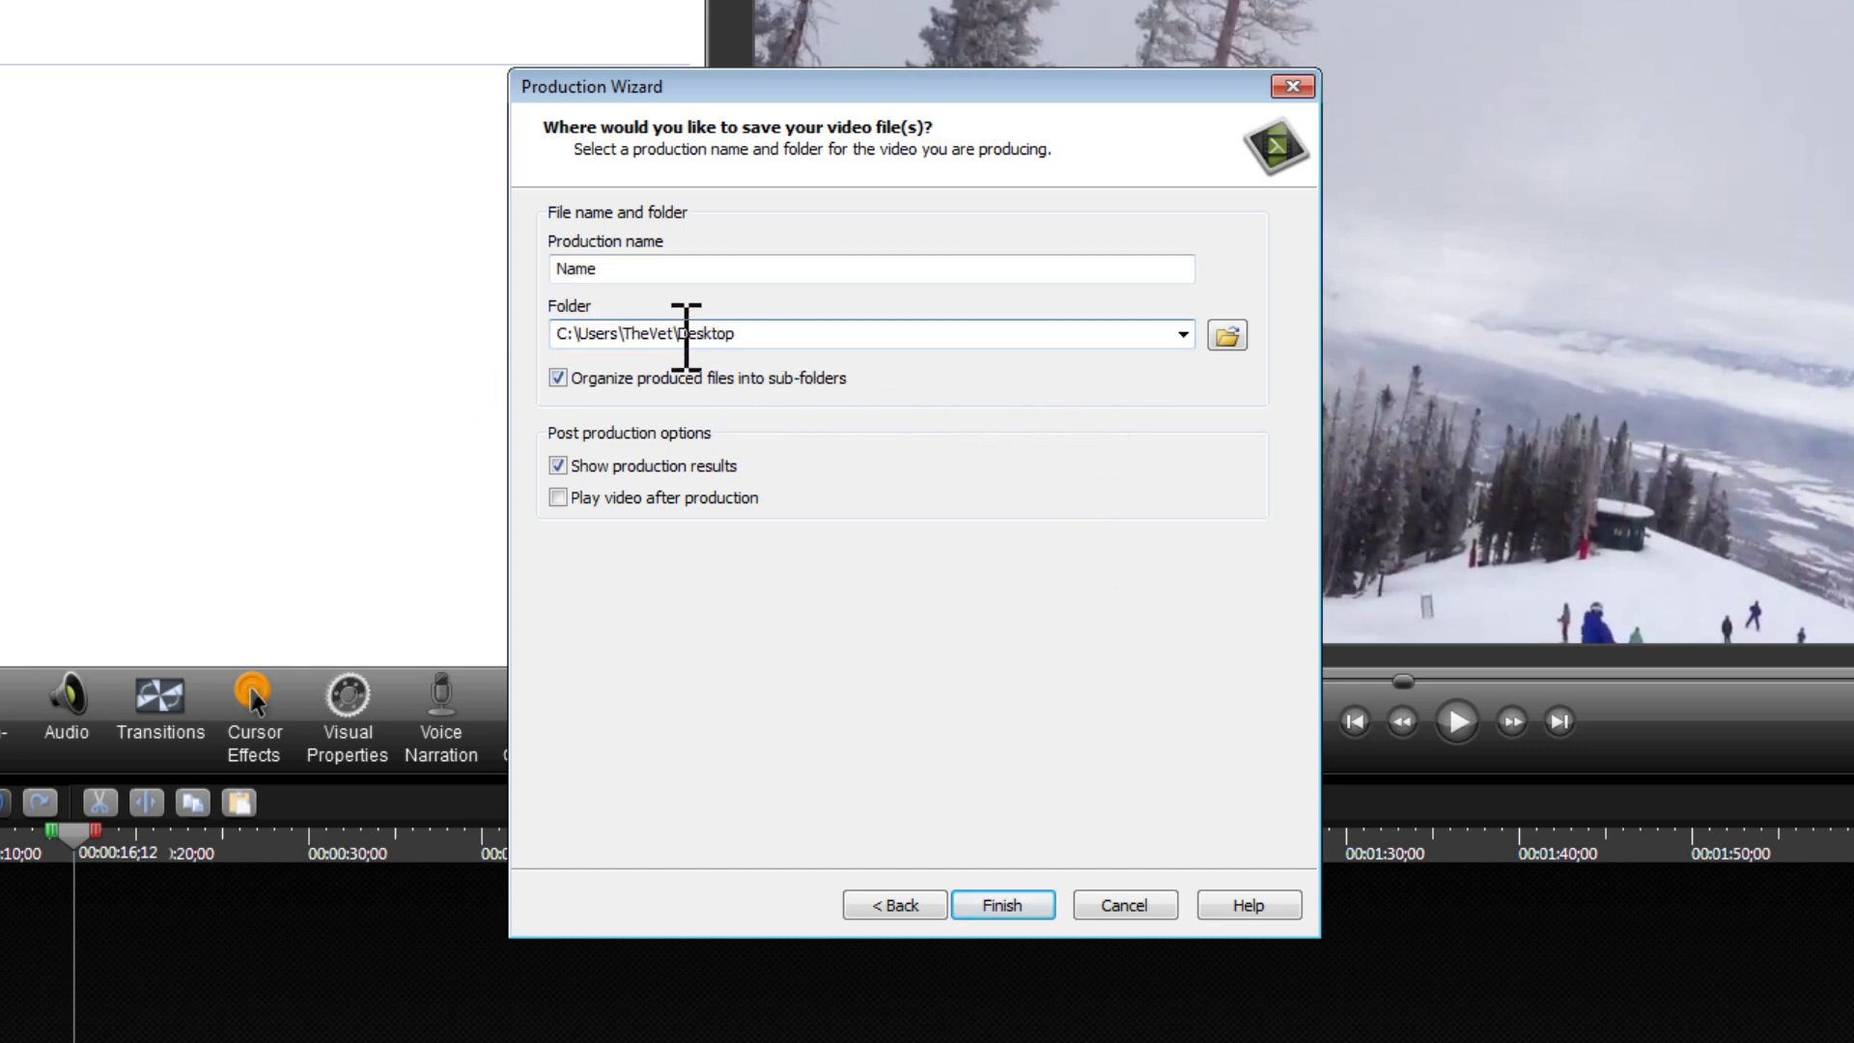
double_click(687, 333)
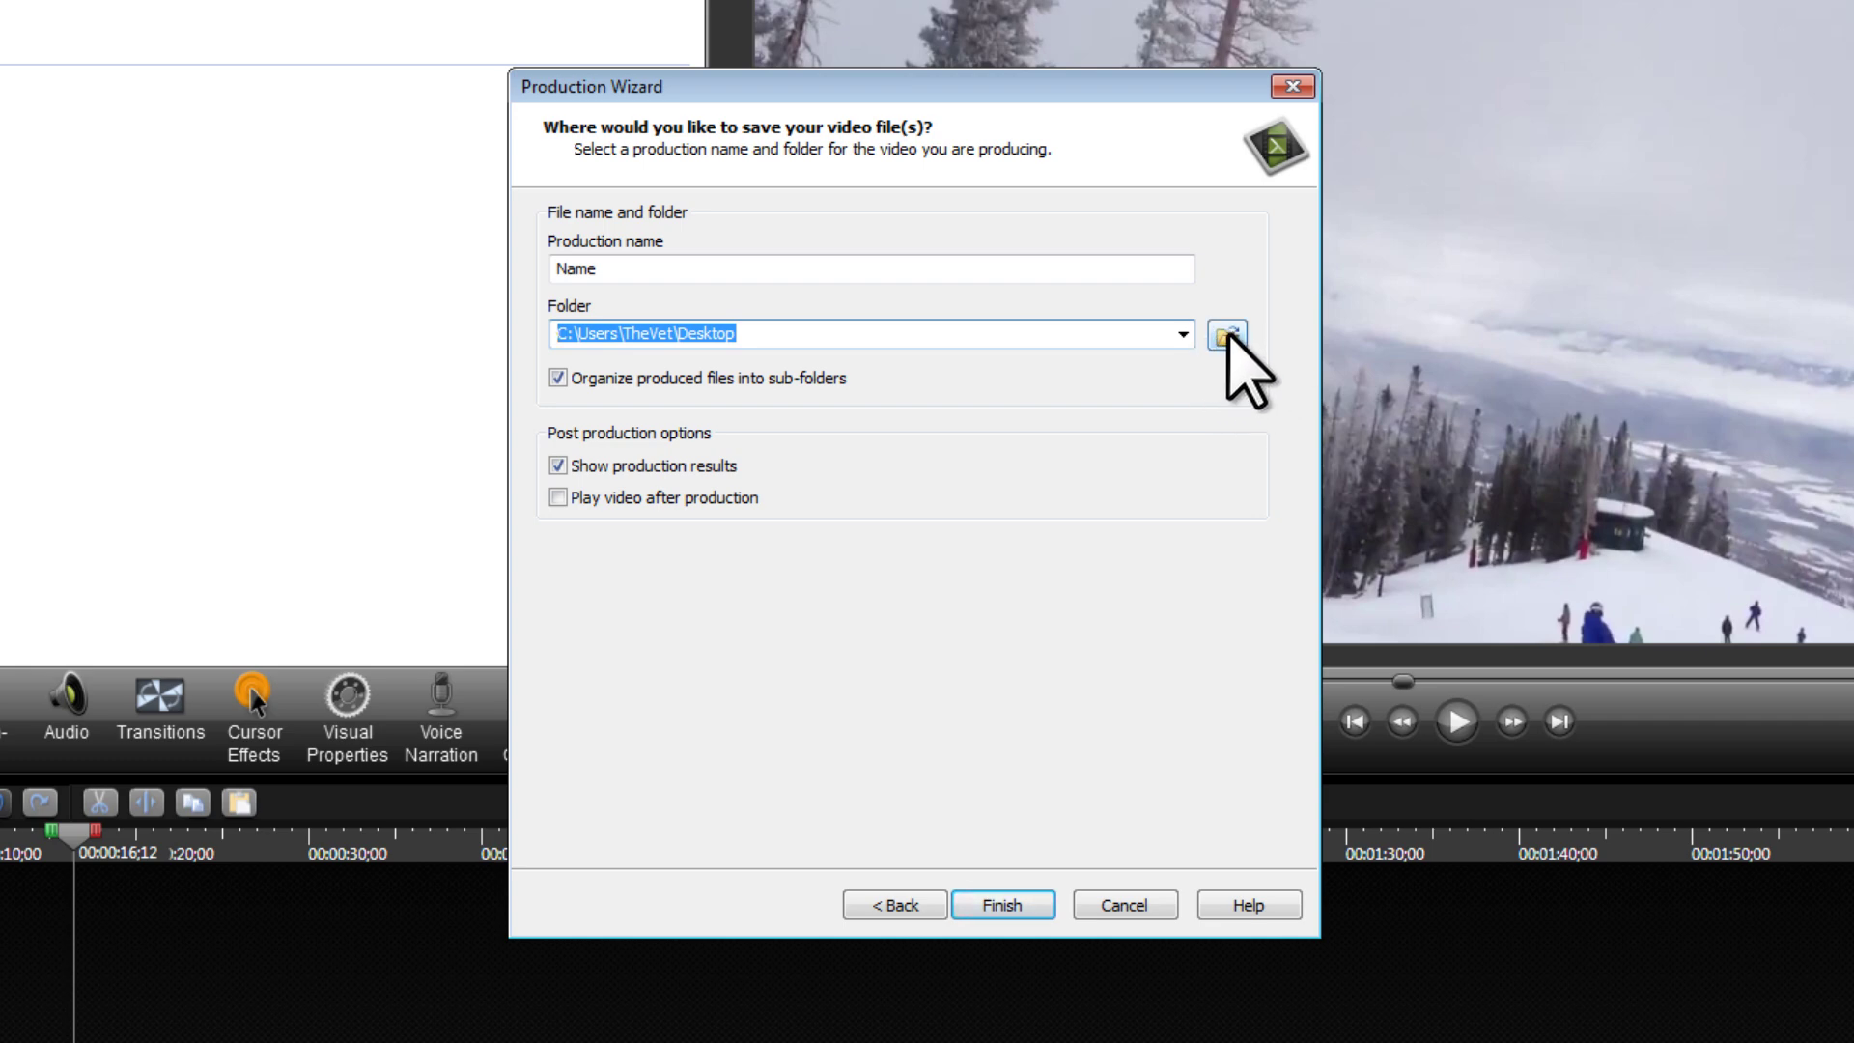
left_click(1004, 903)
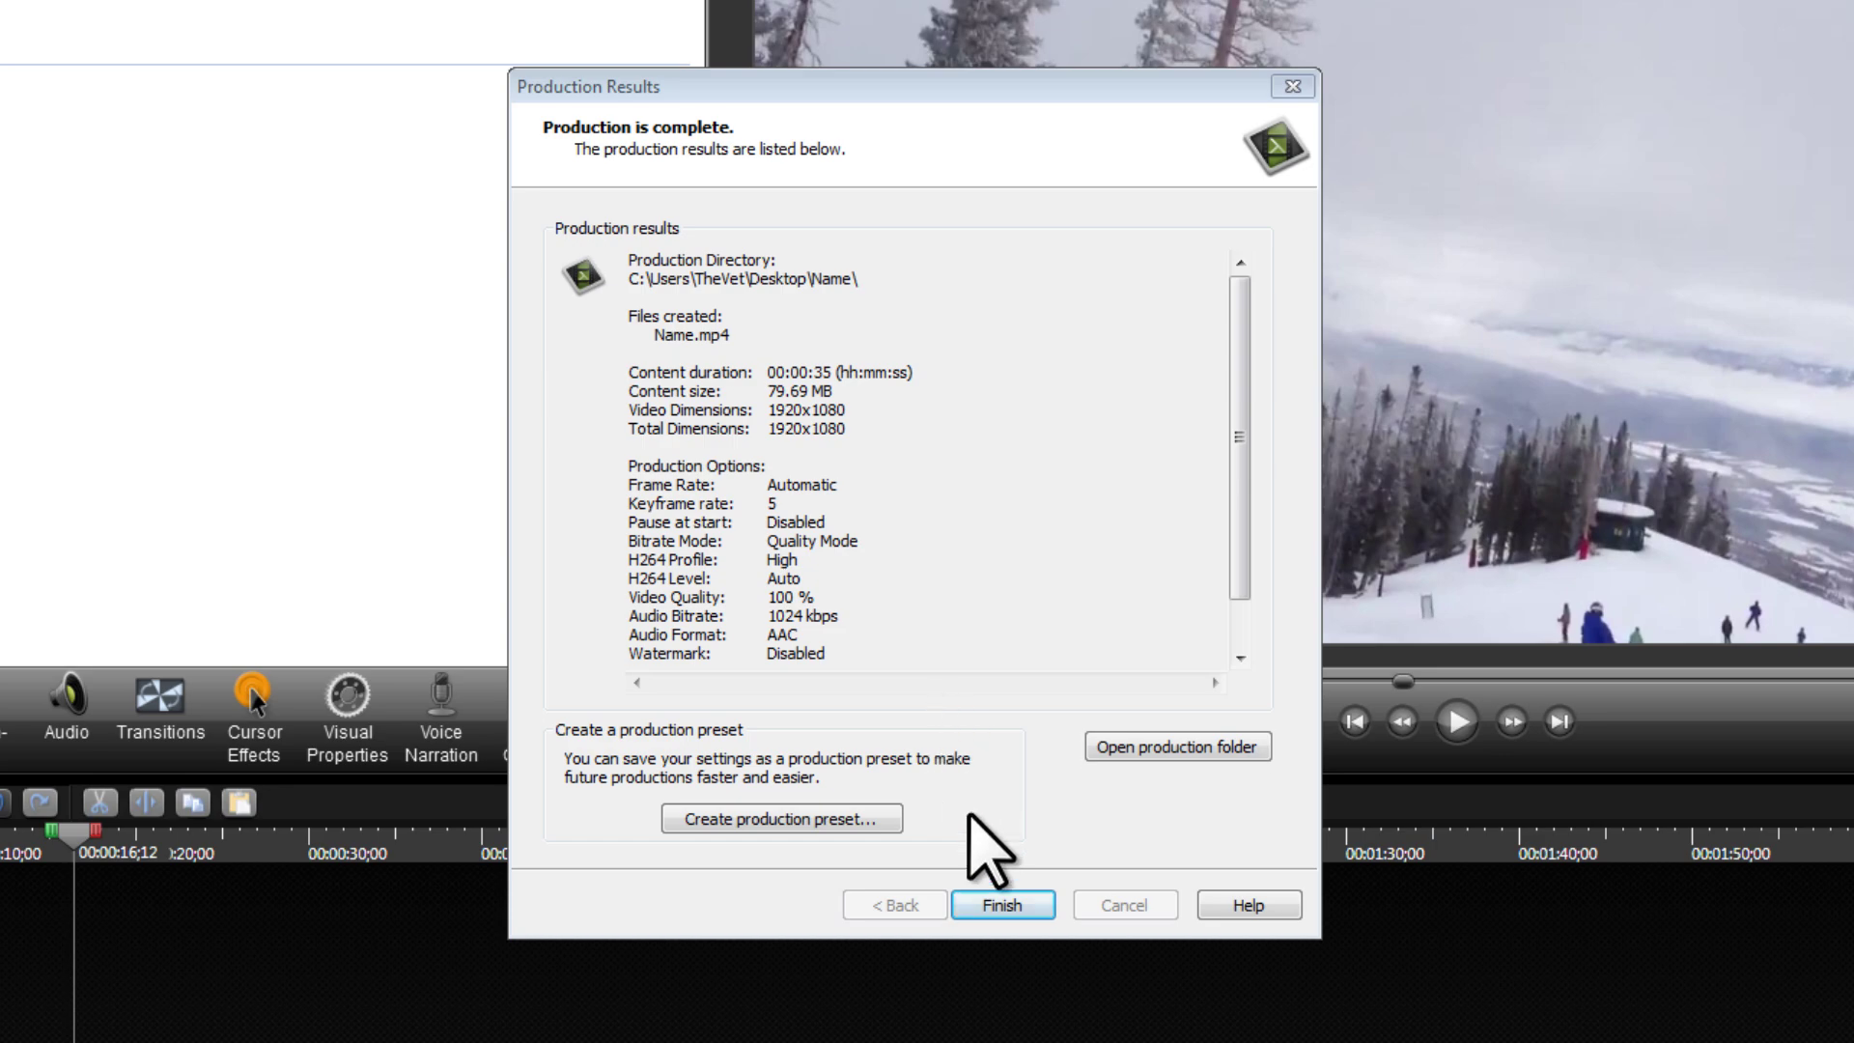
- Close the Production Results for Name.mp4 and return to the main editor
left_click(1005, 903)
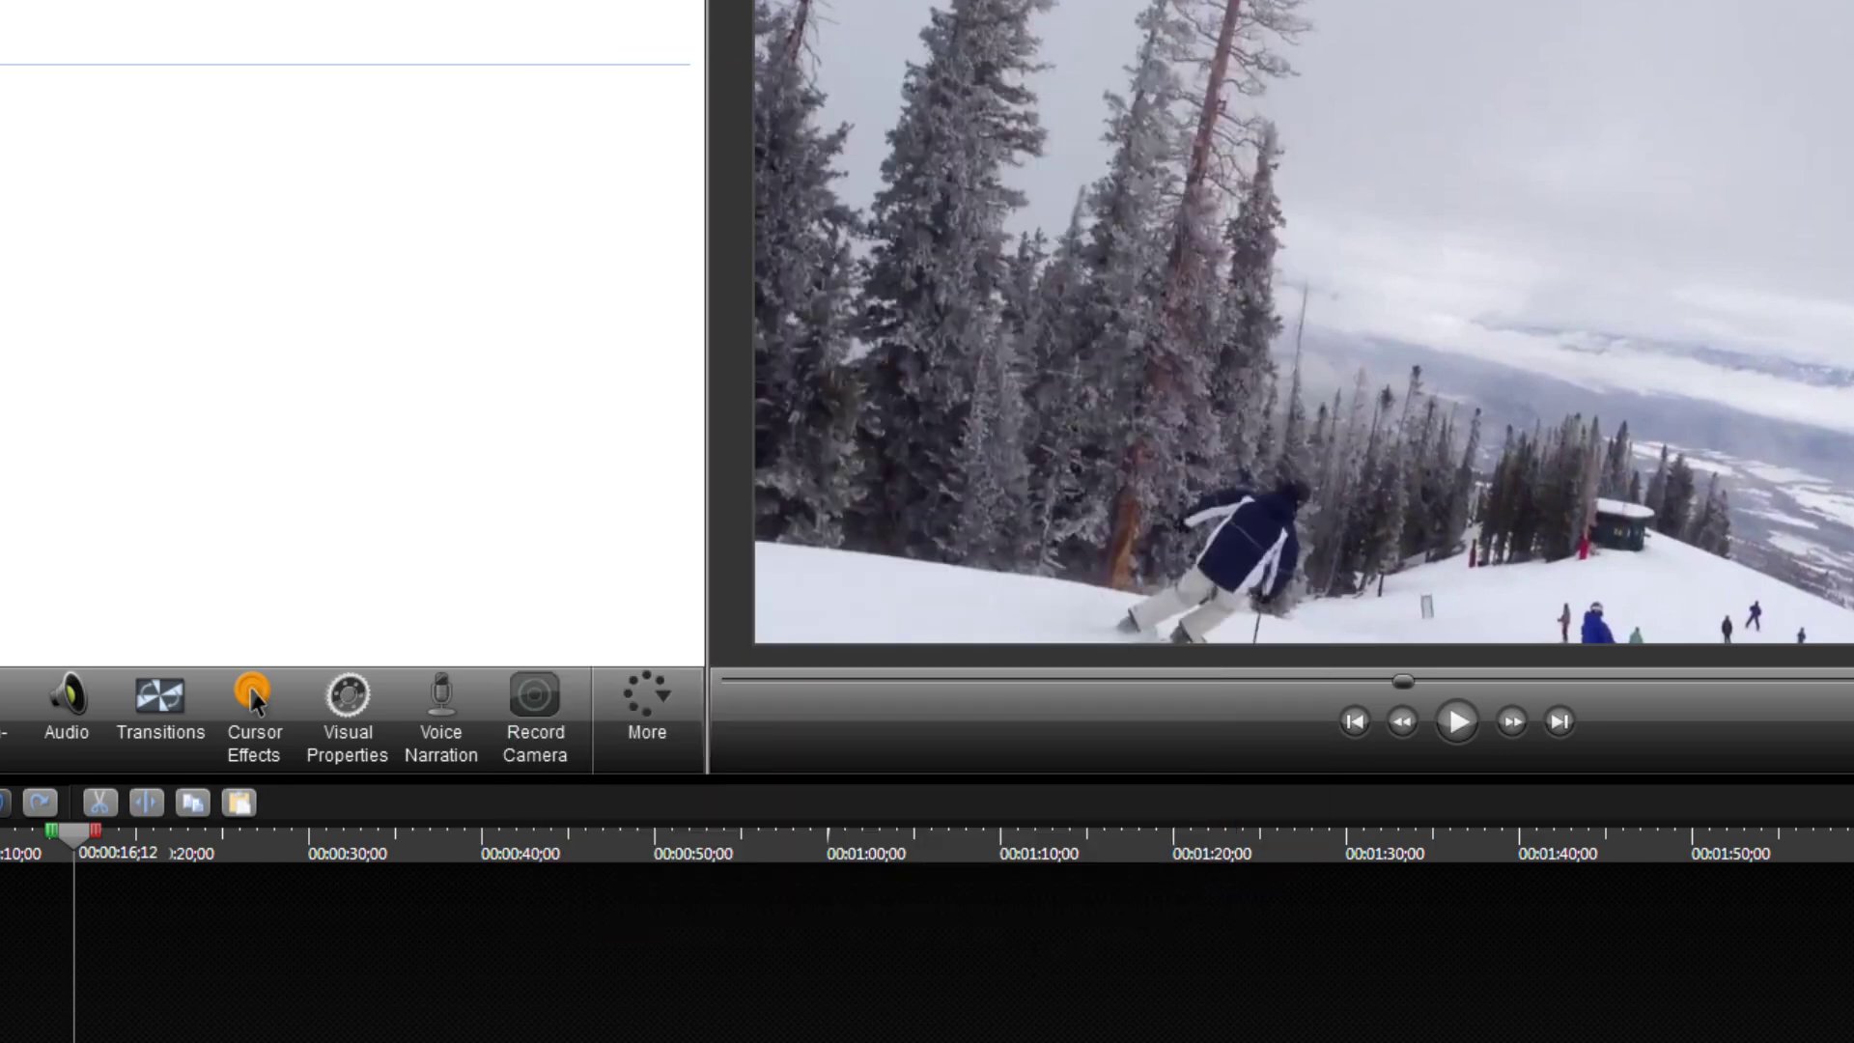